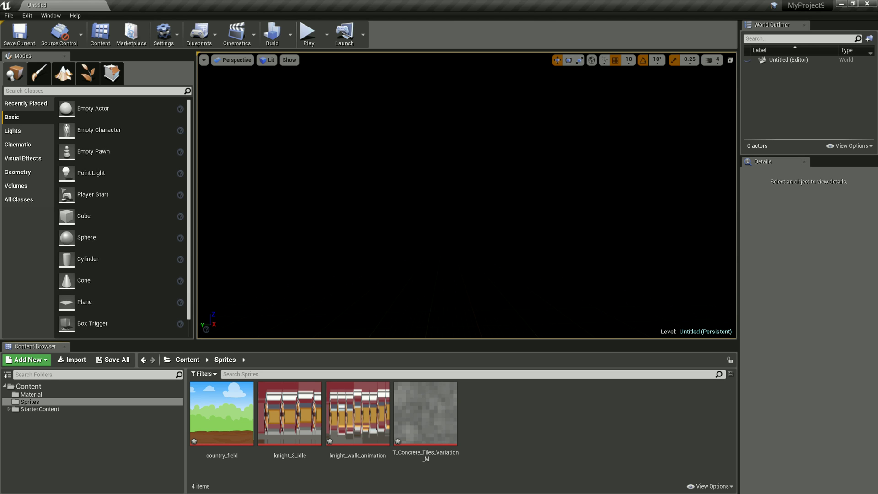
Step: Tilt the perspective camera to look at the empty level's floor grid from different angles
mouse_move(460, 177)
right_down()
mouse_move(441, 253)
mouse_move(467, 193)
right_up()
mouse_move(238, 405)
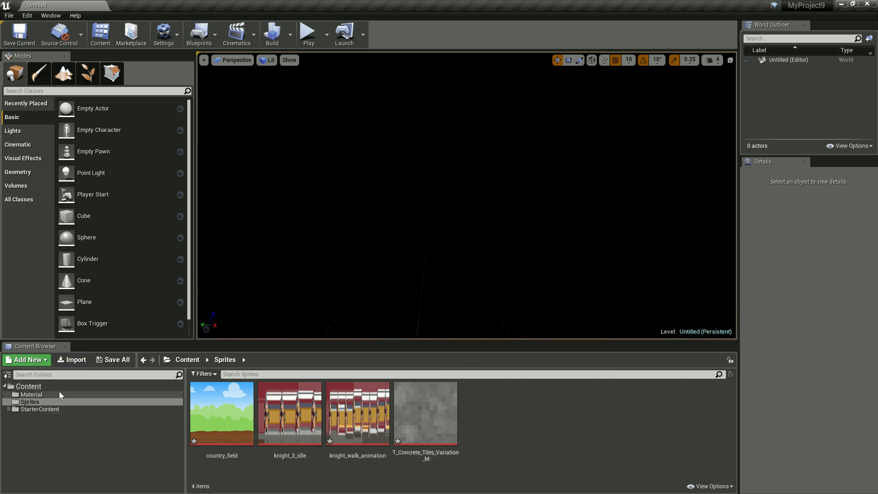
mouse_move(433, 417)
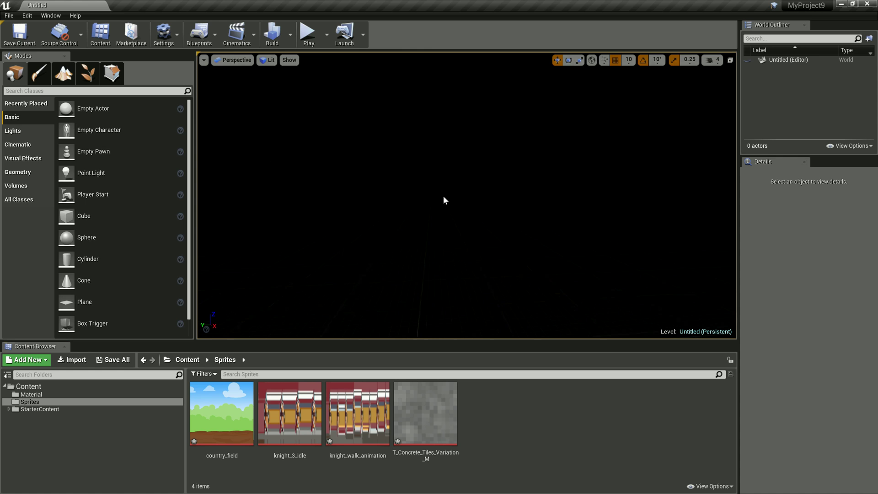
right_drag(443, 196, 445, 171)
Step: Switch the viewport to the Front orthographic view and pan across the level
click(224, 60)
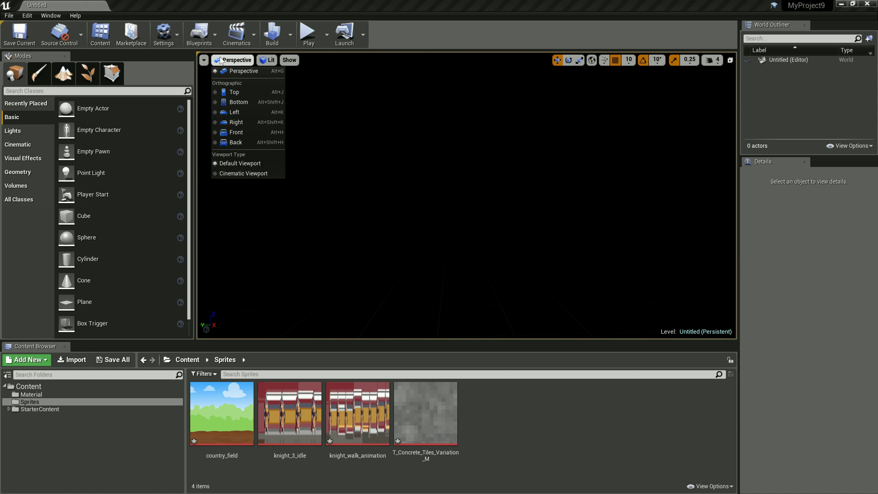
click(256, 69)
click(249, 61)
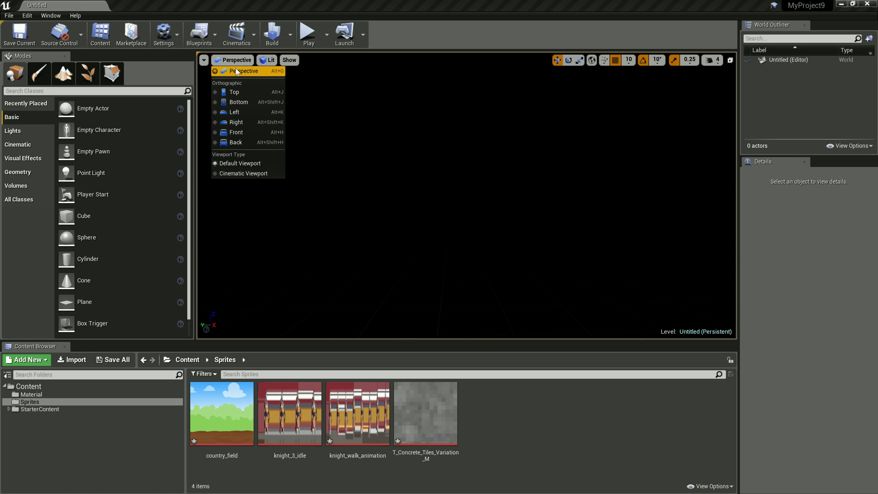
click(257, 133)
scroll(413, 191, down, 3)
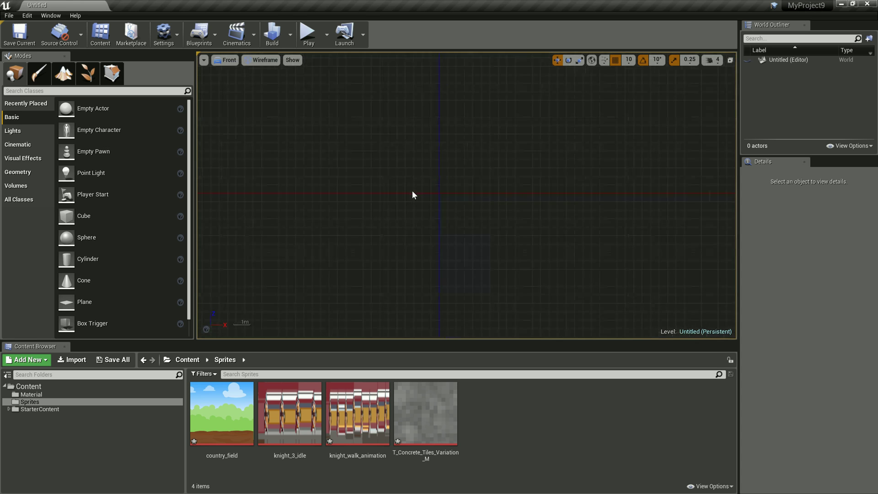
right_drag(459, 155, 429, 190)
scroll(586, 170, up, 2)
scroll(574, 171, up, 1)
Step: Try Unlit and Wireframe rendering, settle back on Lit, and try dropping country_field into the level
click(269, 61)
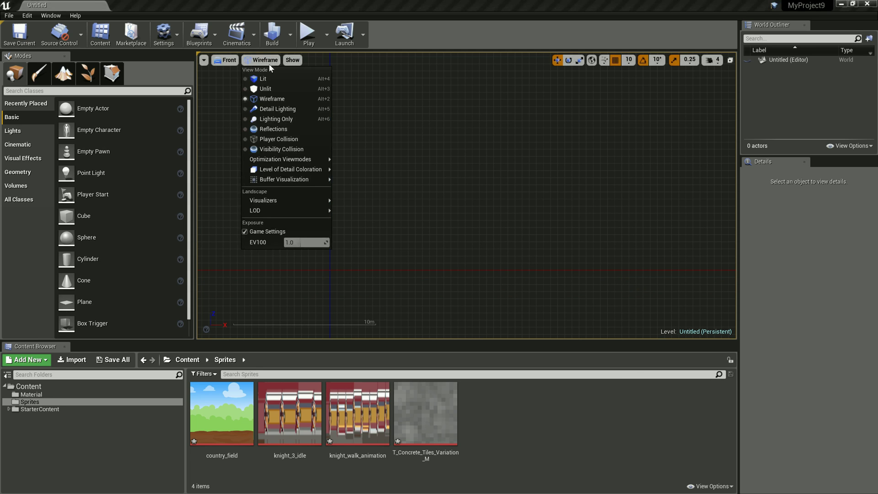
click(276, 89)
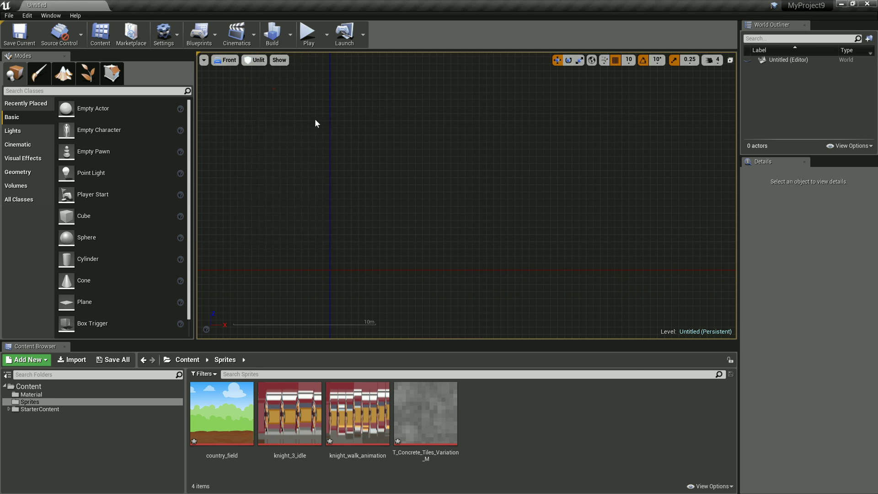
click(255, 60)
click(262, 82)
click(253, 62)
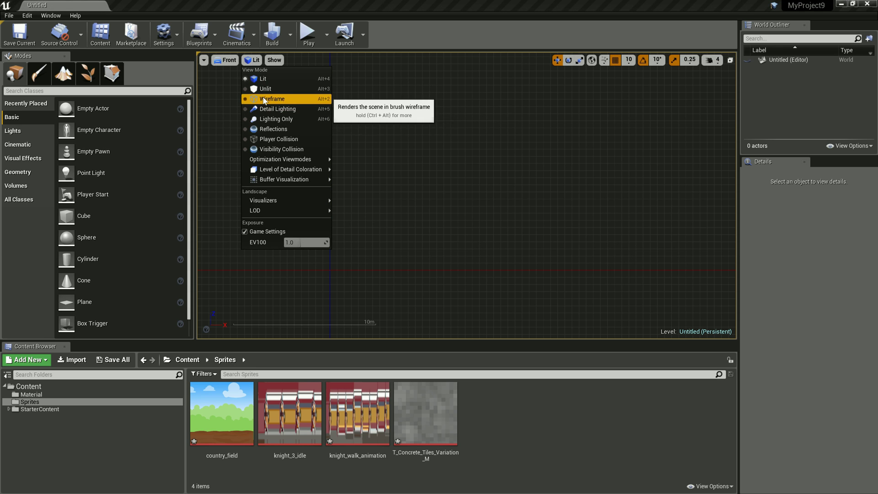
click(264, 100)
click(255, 62)
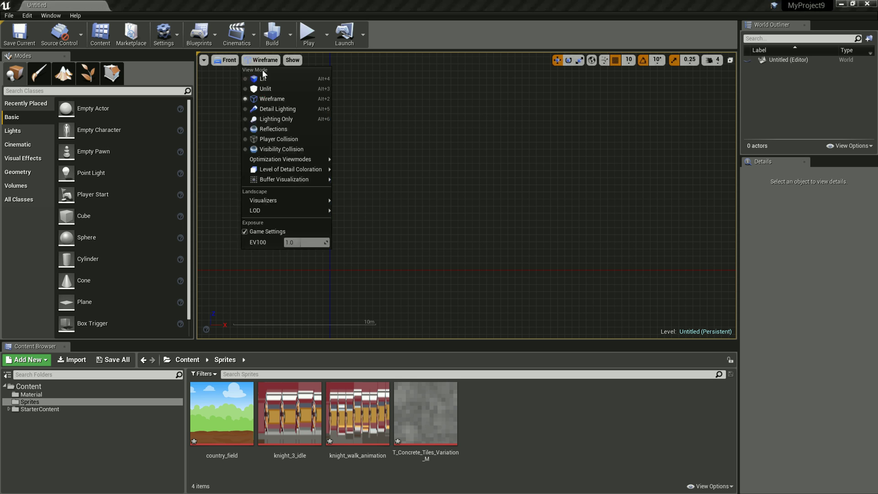
click(265, 79)
scroll(456, 179, down, 3)
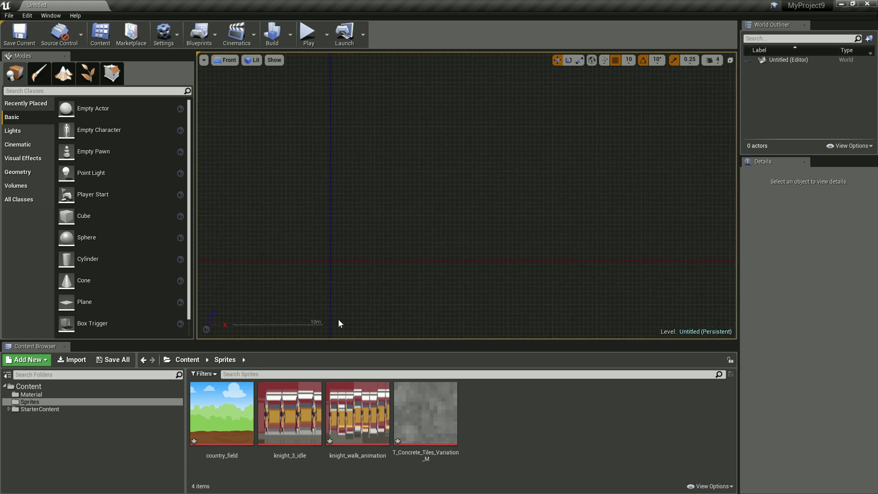
mouse_move(225, 419)
mouse_down()
mouse_move(234, 440)
mouse_move(223, 420)
mouse_up()
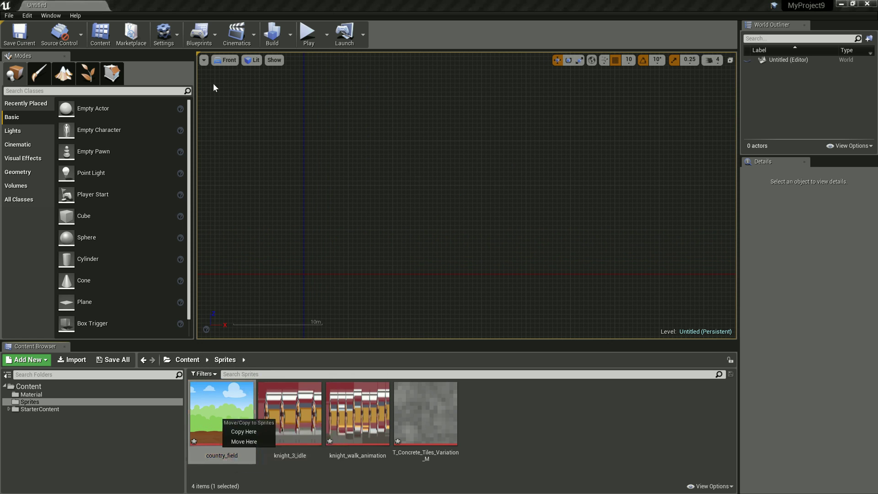
click(253, 60)
click(275, 60)
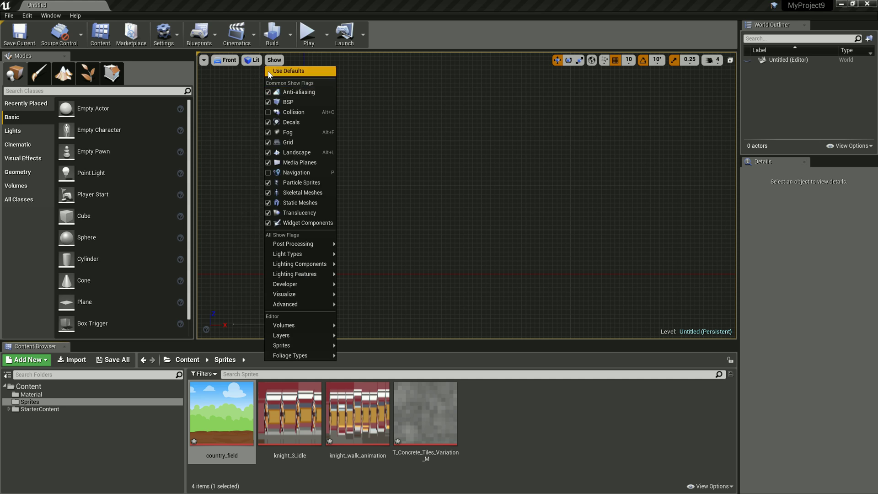
click(253, 60)
click(253, 60)
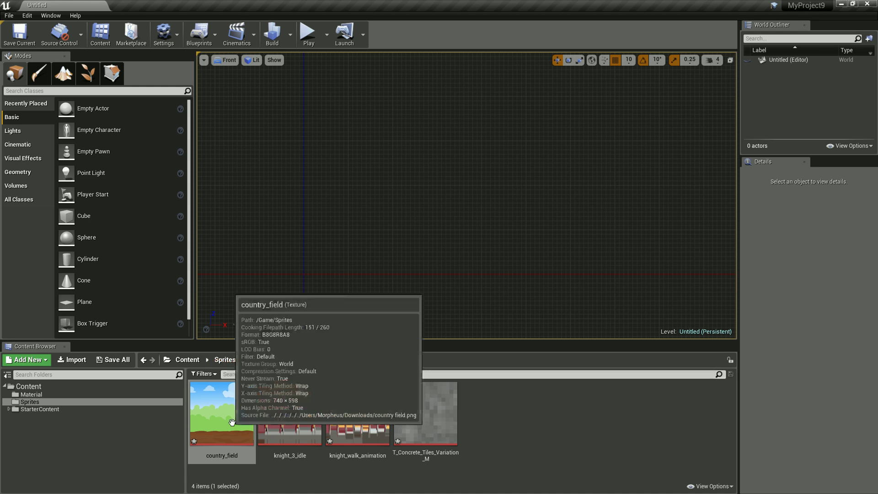
mouse_move(230, 428)
mouse_down()
mouse_move(425, 181)
mouse_move(448, 166)
mouse_move(441, 186)
mouse_up()
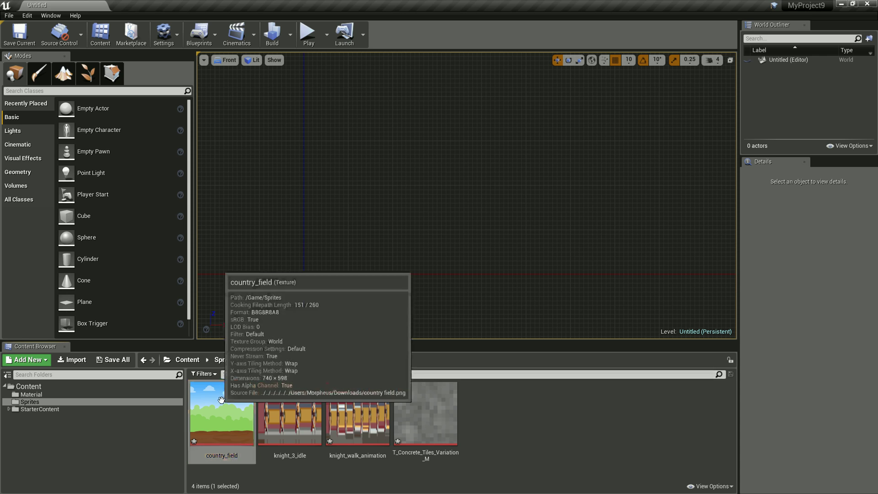
Step: Create country_field_Sprite from the country_field texture with Sprite Actions > Create Sprite
right_click(226, 428)
mouse_move(284, 286)
mouse_move(281, 164)
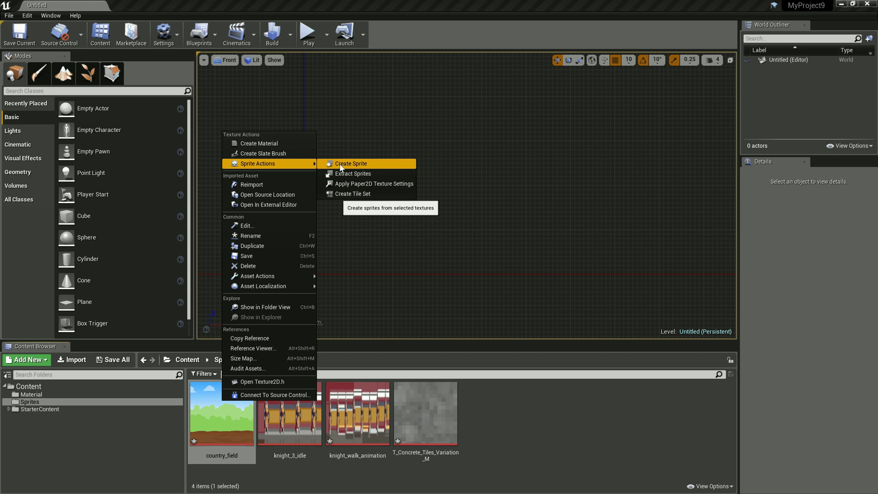
click(341, 166)
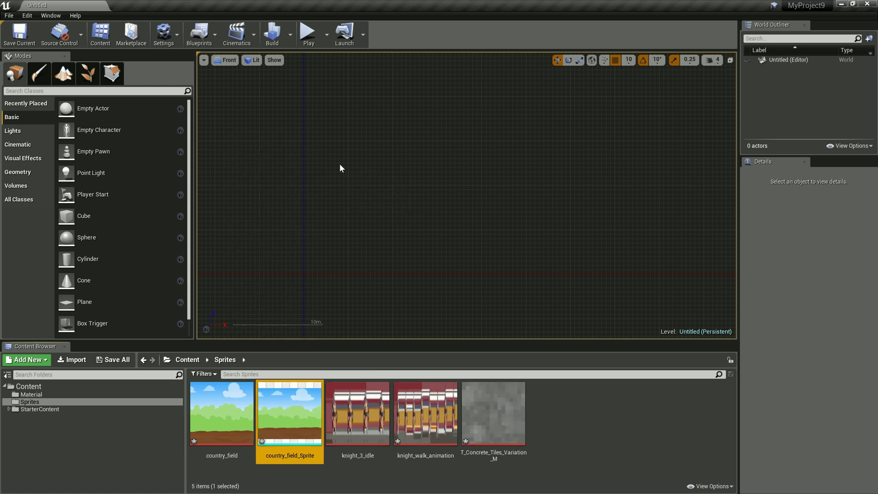
Step: Open country_field_Sprite in the Sprite Editor and switch its preview to Unlit
double_click(289, 413)
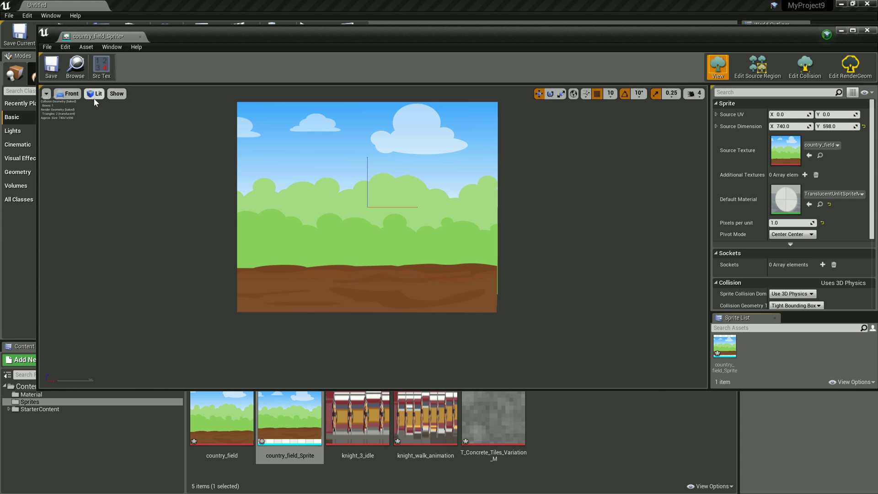
click(107, 121)
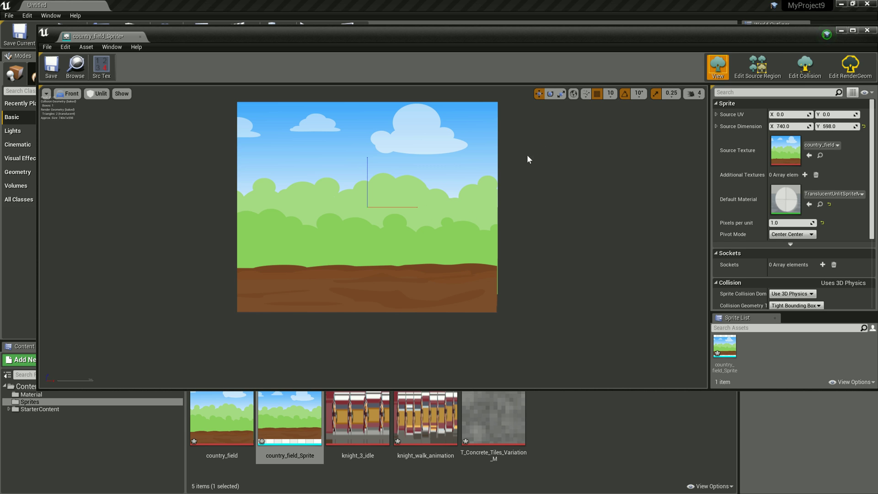
Step: Cycle the sprite editor through Source Region, View and Collision modes, ending in Edit RenderGeom
click(768, 66)
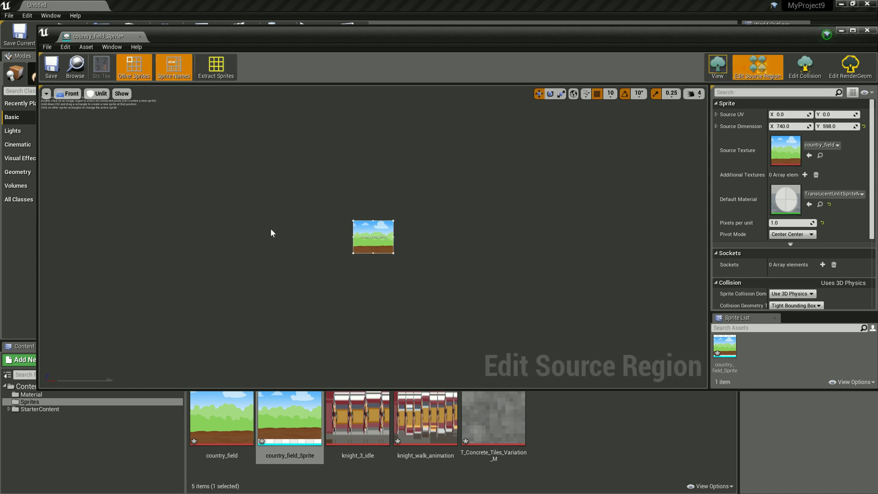
scroll(375, 231, up, 2)
scroll(395, 267, up, 3)
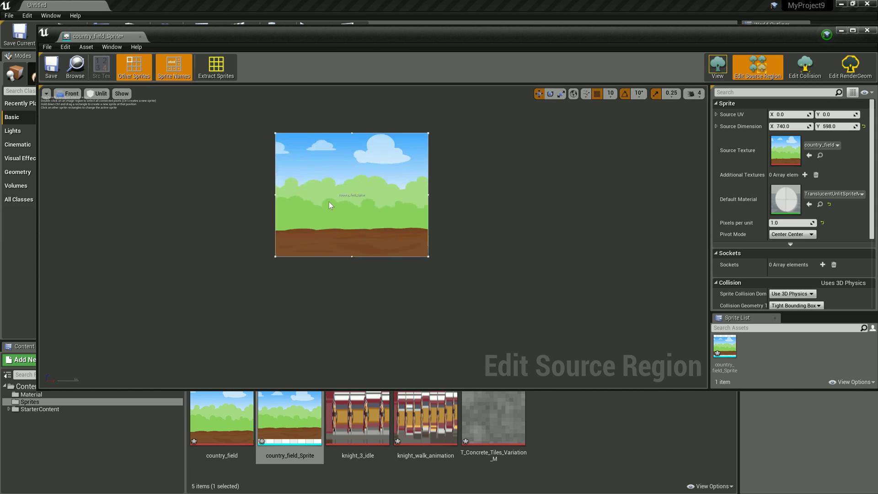
scroll(328, 202, up, 2)
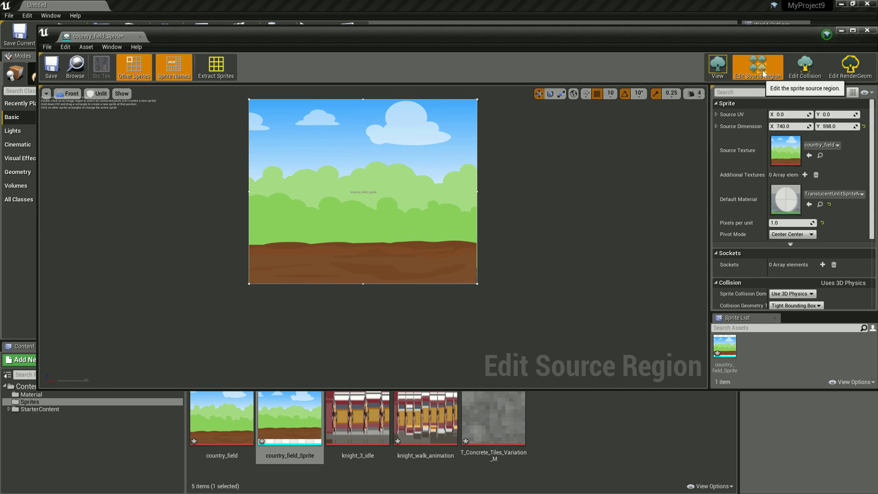
click(716, 69)
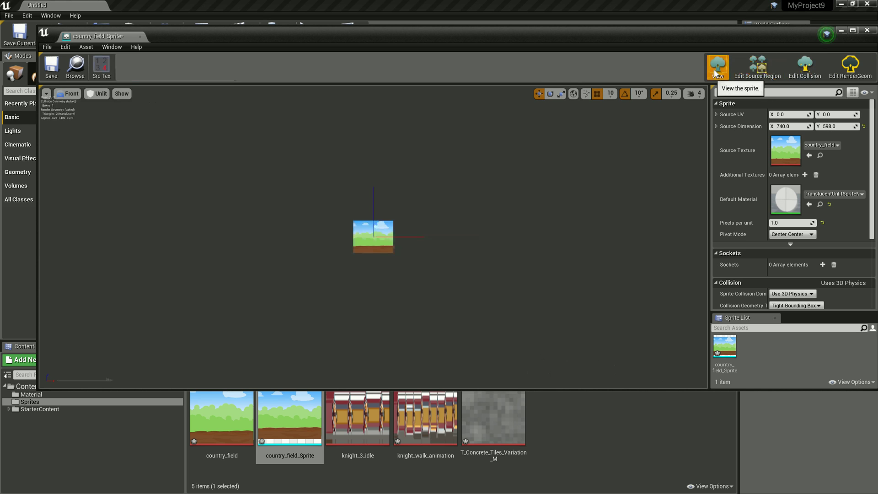
click(758, 72)
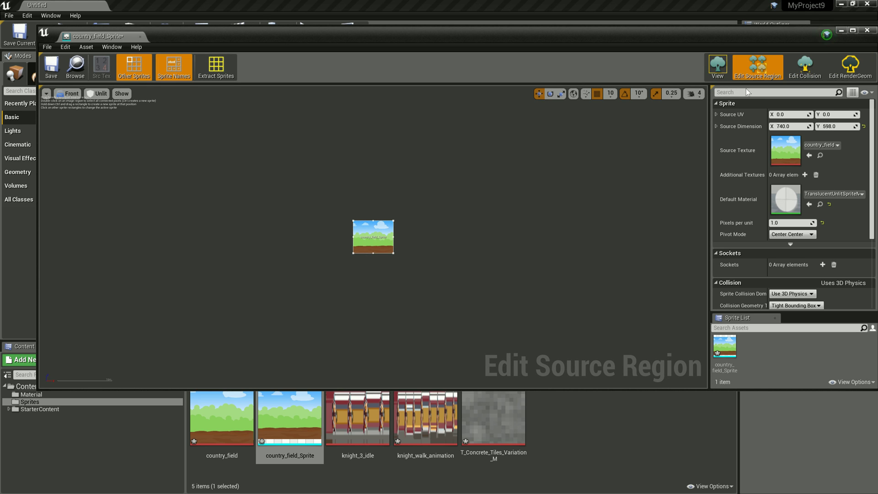
click(811, 71)
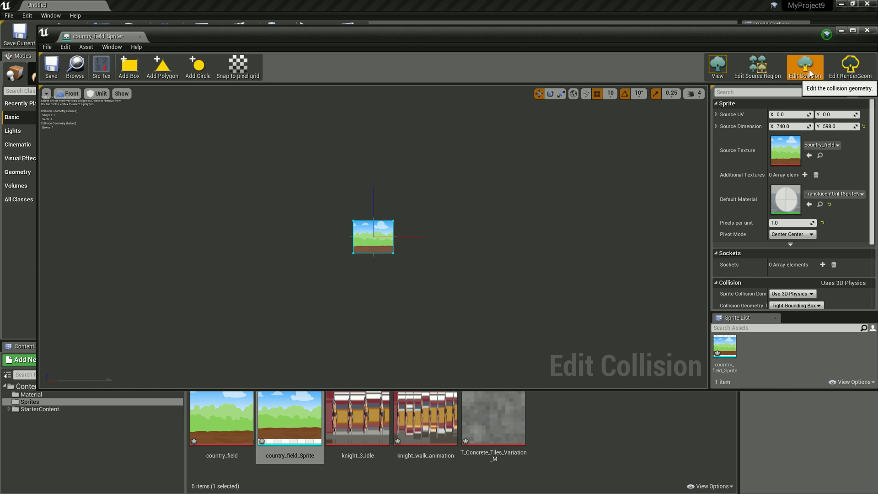
click(850, 68)
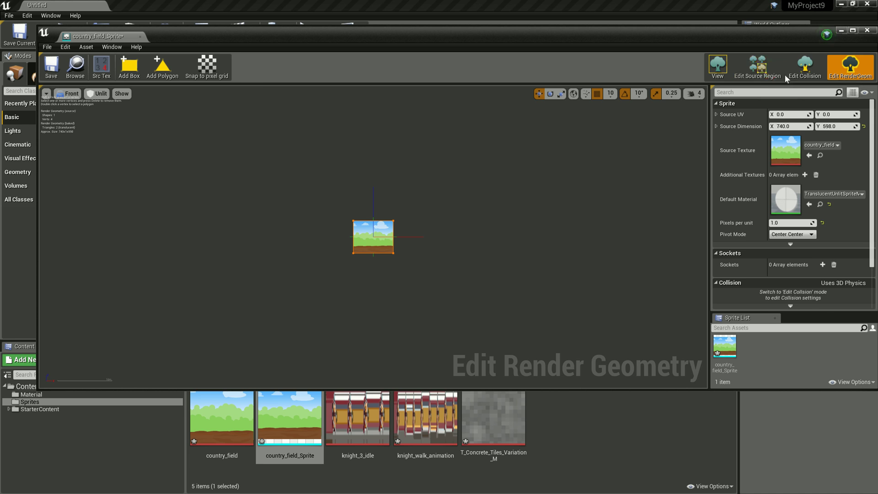
Step: Cycle the sprite editor modes back to View, close it, and drag country_field_Sprite into the level
click(808, 74)
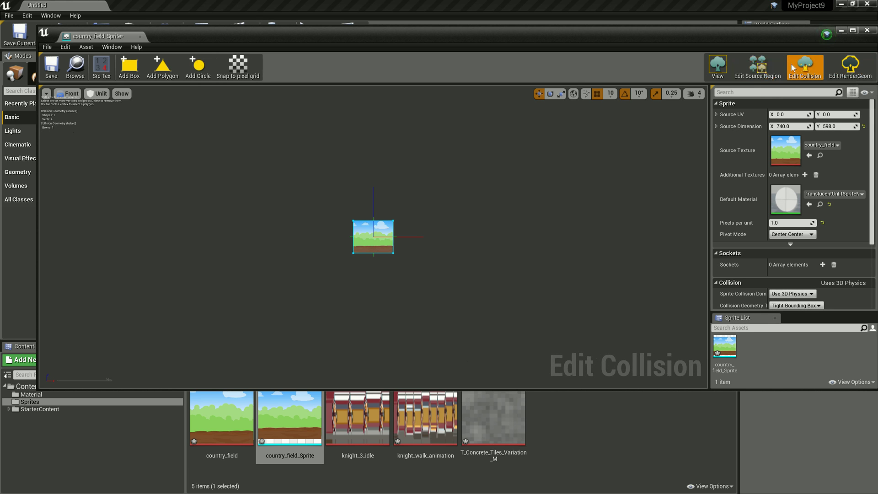
scroll(487, 292, up, 3)
scroll(432, 295, up, 3)
scroll(458, 279, up, 3)
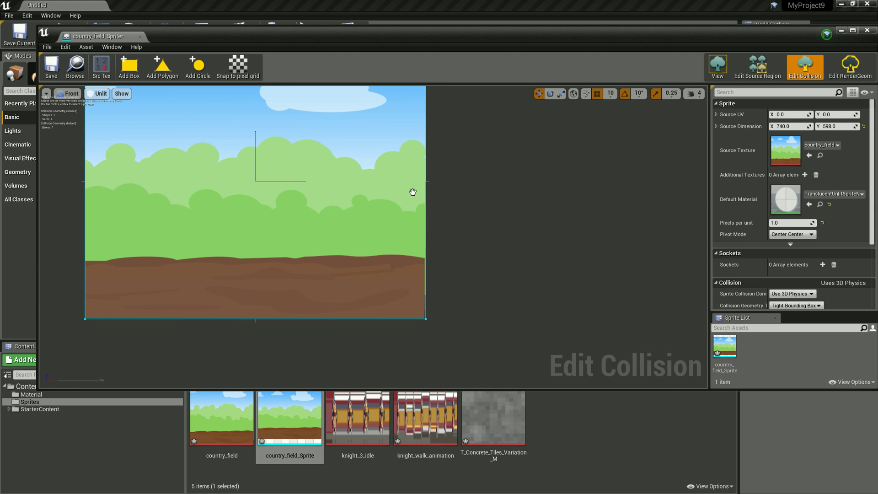
click(777, 65)
click(838, 59)
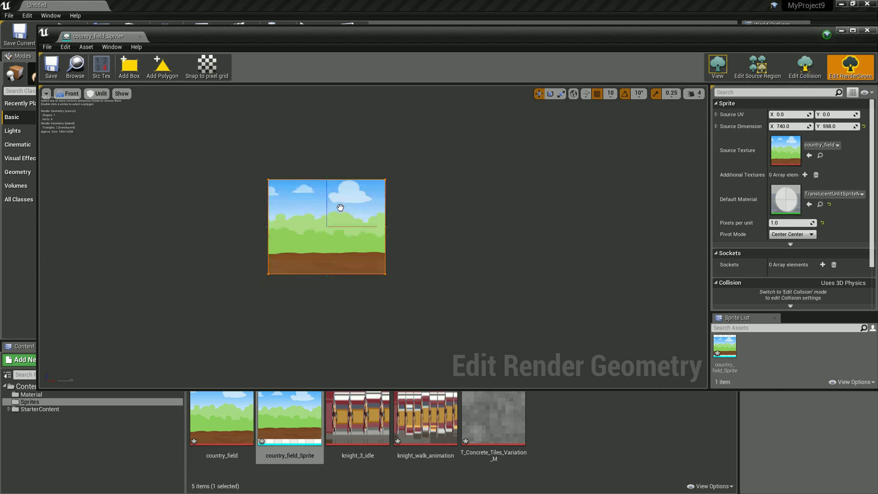
click(716, 69)
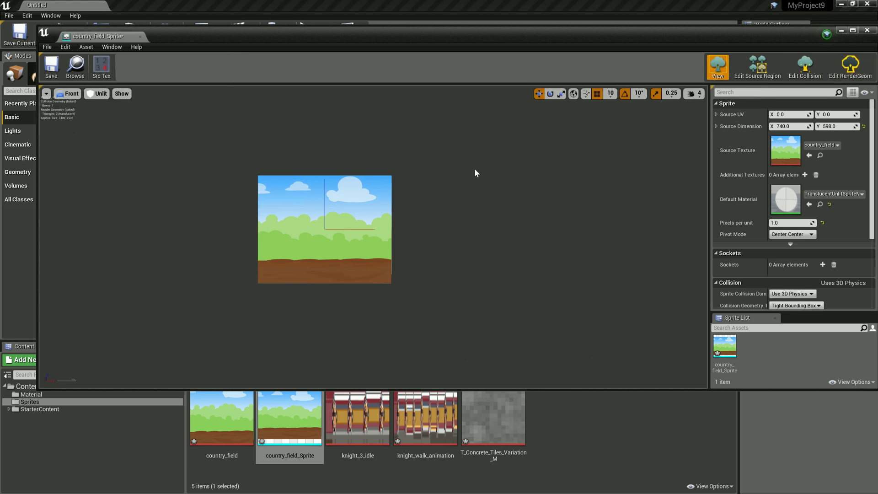
click(865, 32)
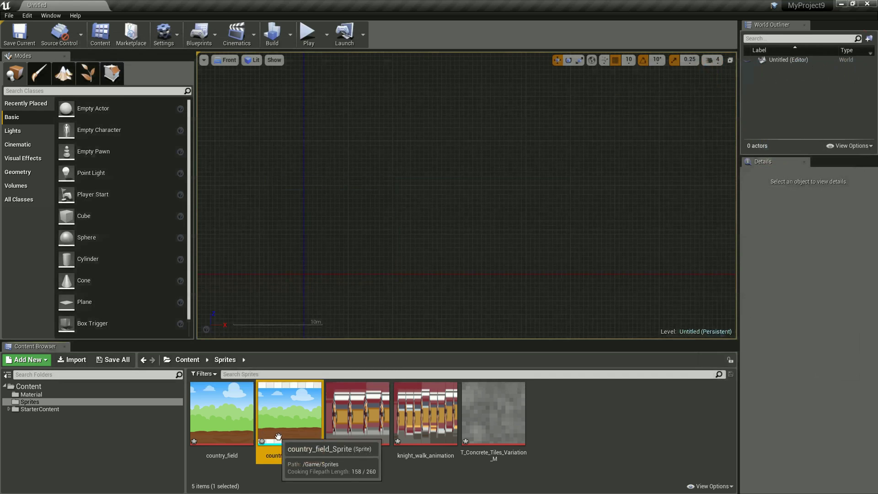
drag(293, 414, 369, 194)
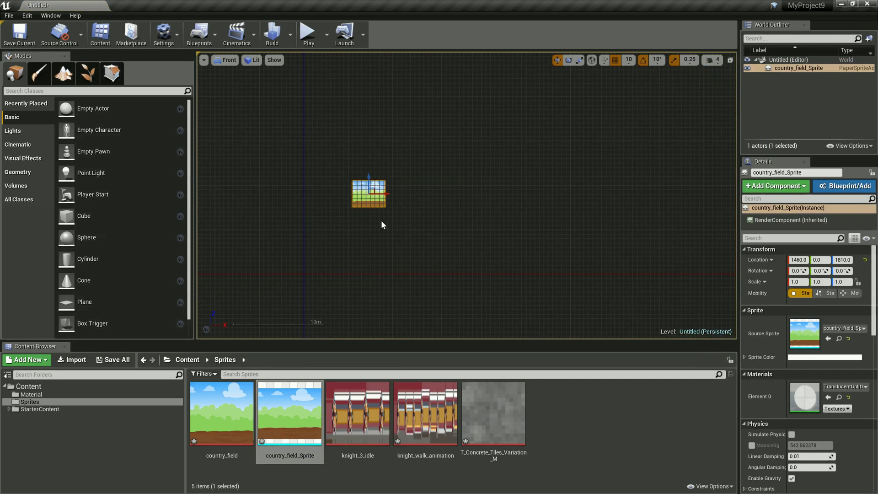
Step: Drag country_field_Sprite down-left in the Front view until it sits at 370, 0, 300
scroll(367, 197, up, 3)
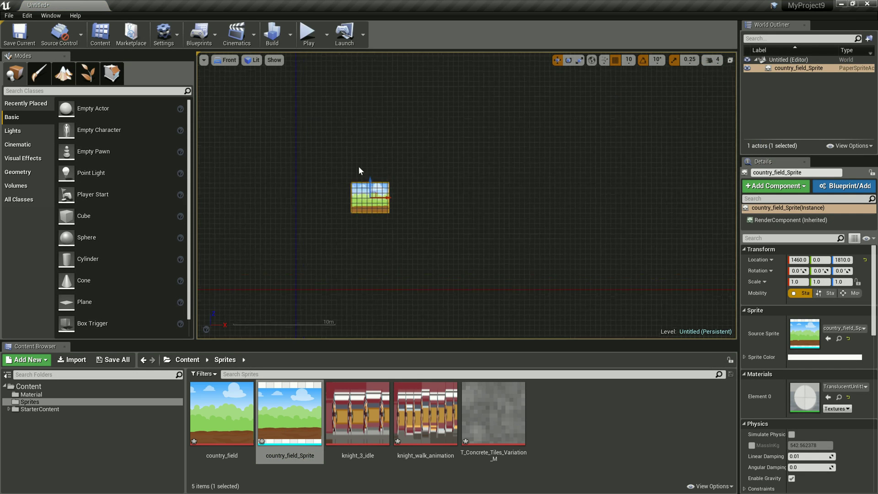
scroll(375, 222, up, 2)
scroll(372, 213, up, 1)
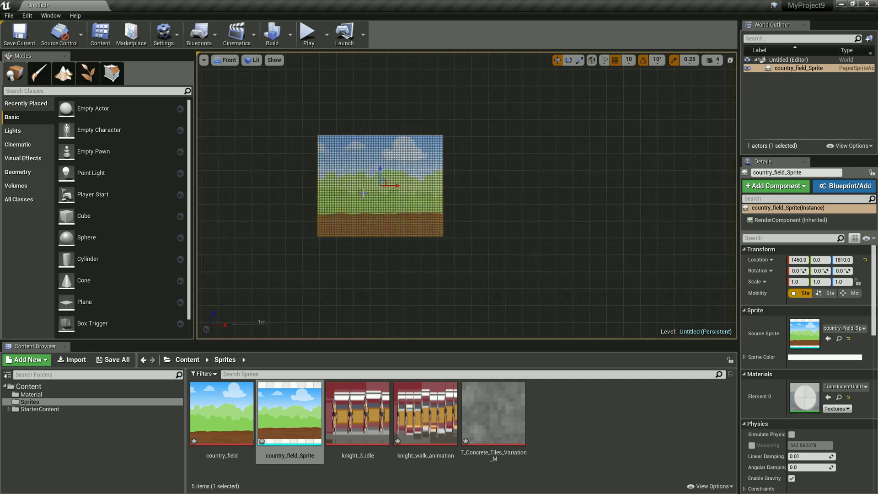
scroll(368, 203, up, 2)
scroll(363, 193, up, 1)
scroll(358, 194, up, 2)
scroll(358, 194, down, 1)
scroll(359, 193, down, 1)
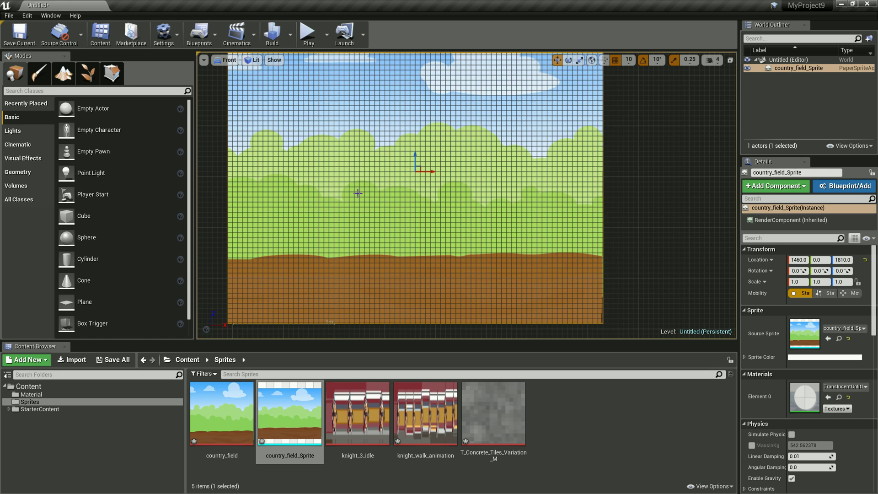
scroll(358, 193, down, 2)
scroll(360, 194, down, 2)
scroll(362, 196, down, 2)
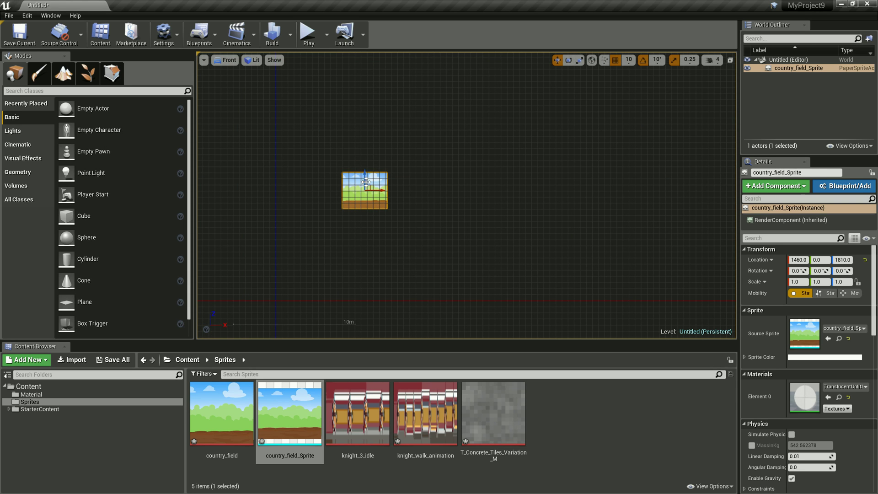
scroll(288, 315, up, 2)
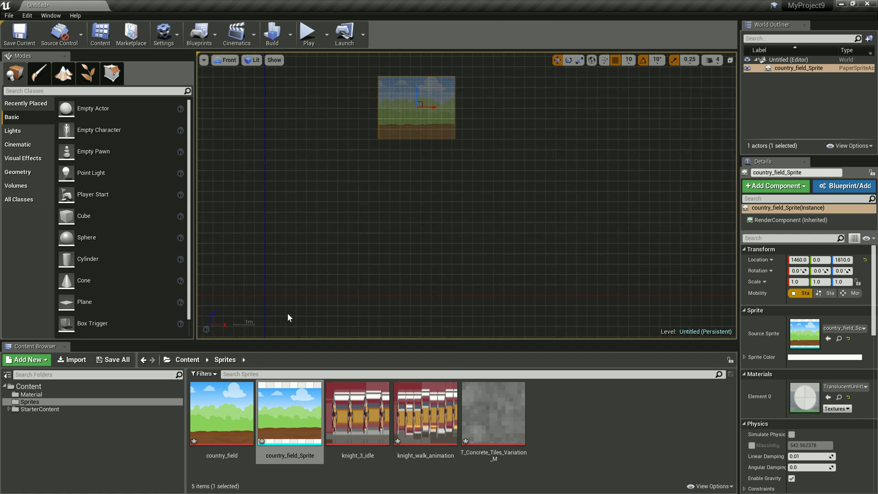
drag(419, 104, 279, 302)
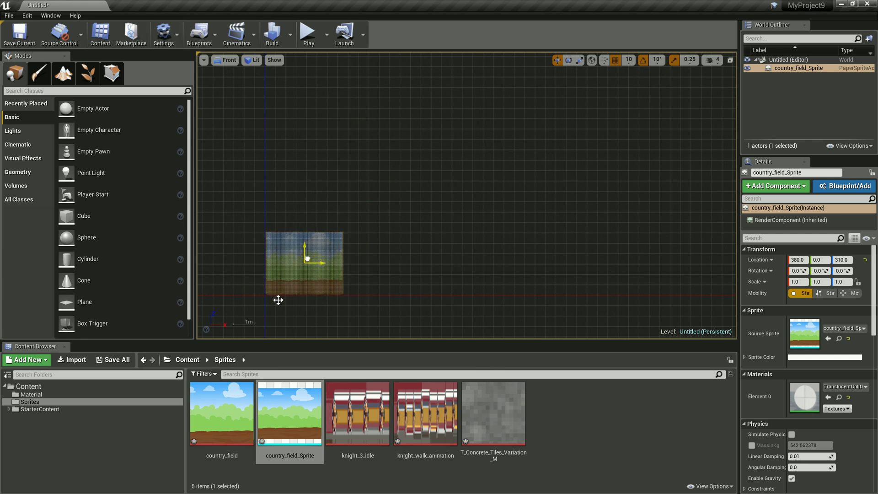
scroll(288, 298, up, 1)
scroll(285, 317, up, 1)
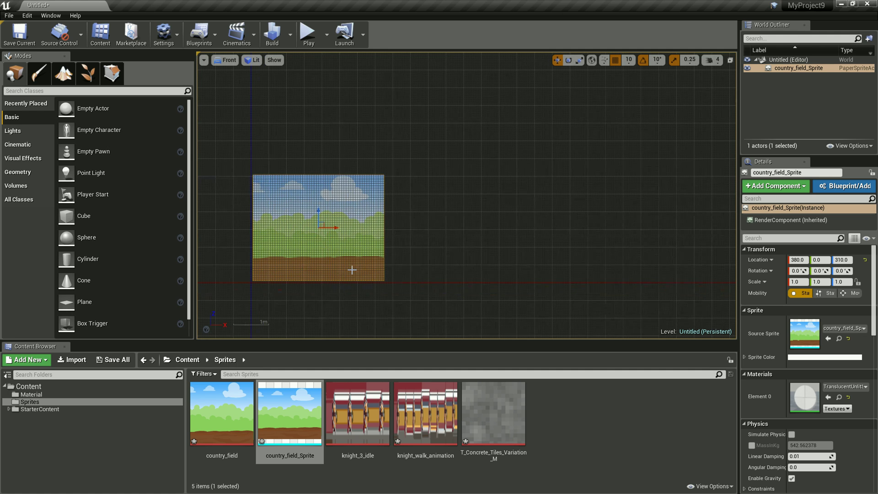
drag(318, 214, 335, 231)
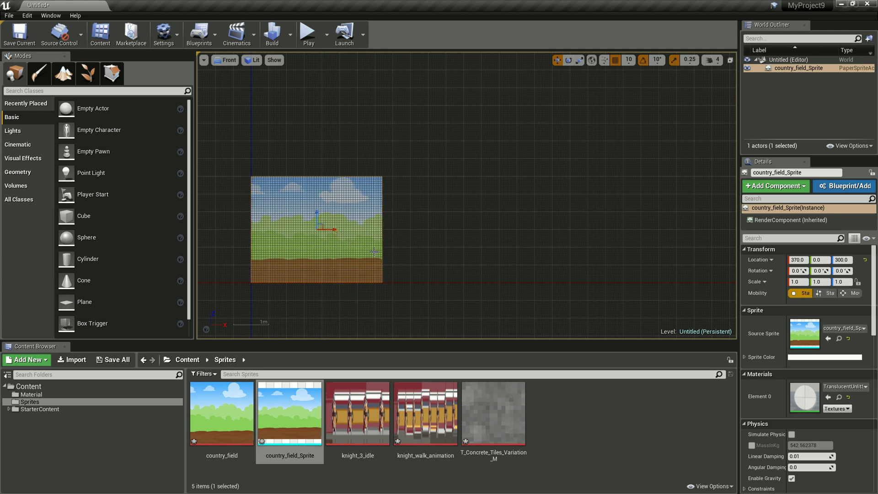
scroll(243, 293, up, 1)
scroll(243, 293, up, 1)
scroll(305, 191, up, 1)
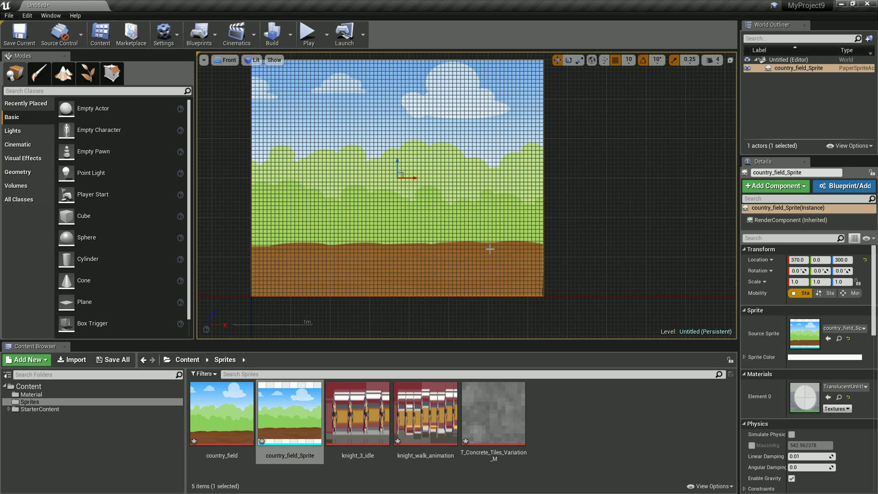
scroll(485, 233, down, 2)
scroll(478, 219, down, 2)
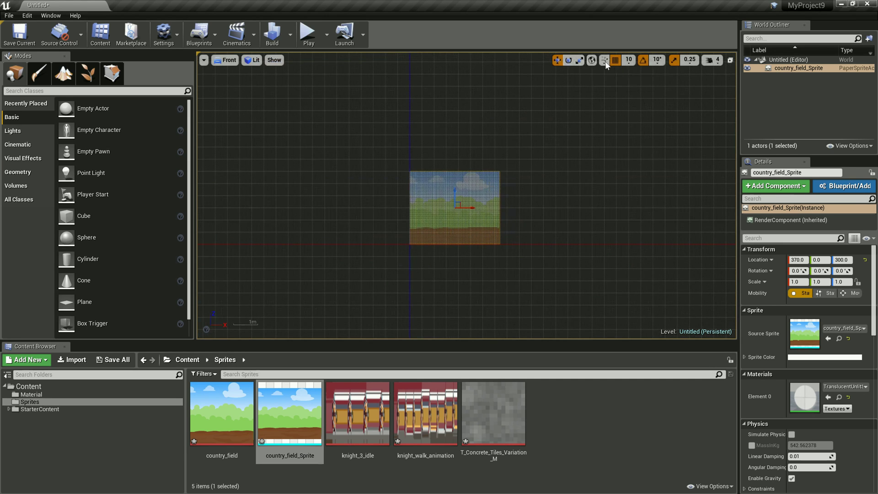
Step: Scale the country field sprite up to 6.25 in X and Z with the Scale tool
click(579, 60)
drag(463, 193, 607, 122)
scroll(404, 273, down, 2)
scroll(404, 272, down, 3)
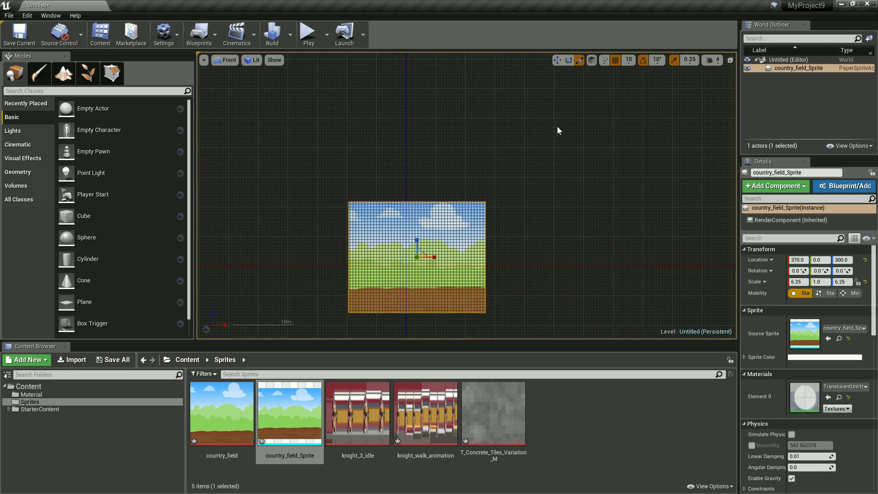
Step: Move the scaled sprite up and right to location 2270, 0, 1770
click(557, 60)
drag(424, 254, 500, 207)
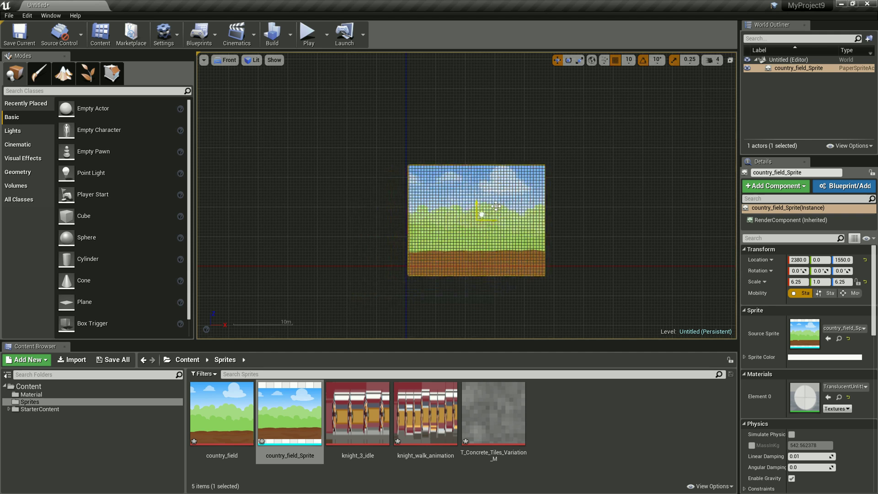
drag(500, 207, 492, 199)
scroll(626, 284, up, 3)
scroll(344, 162, up, 1)
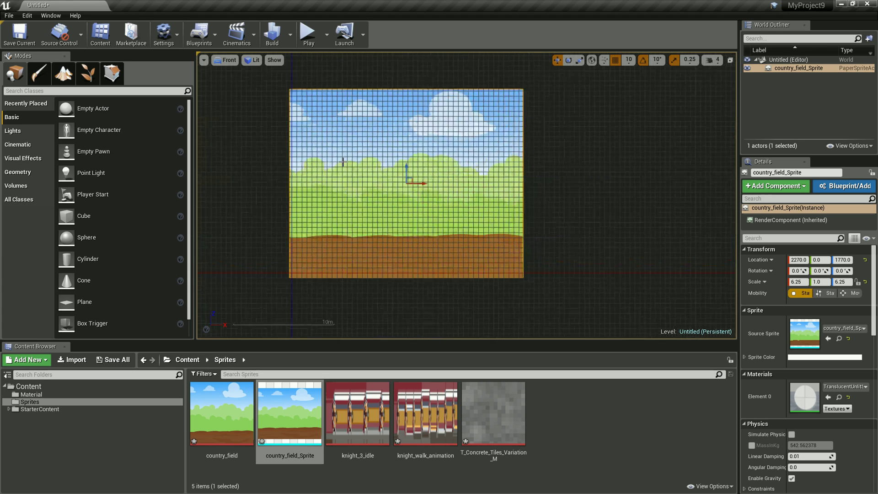
scroll(444, 221, up, 1)
click(252, 60)
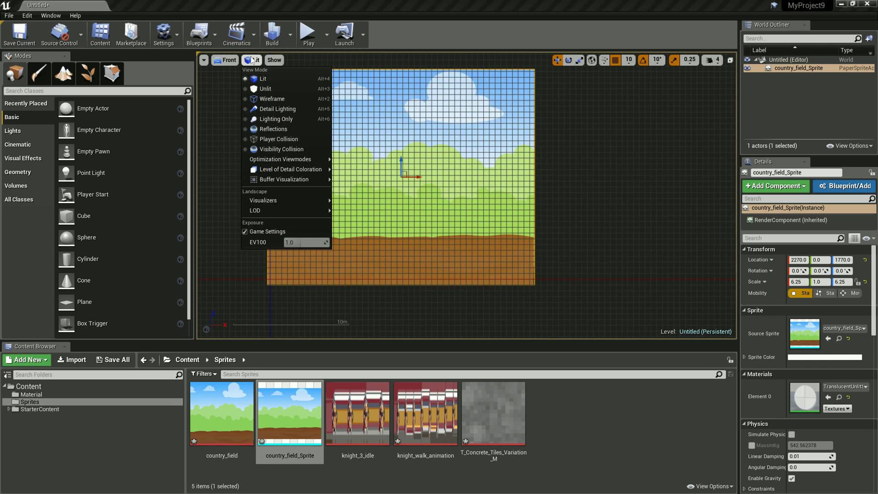
click(252, 60)
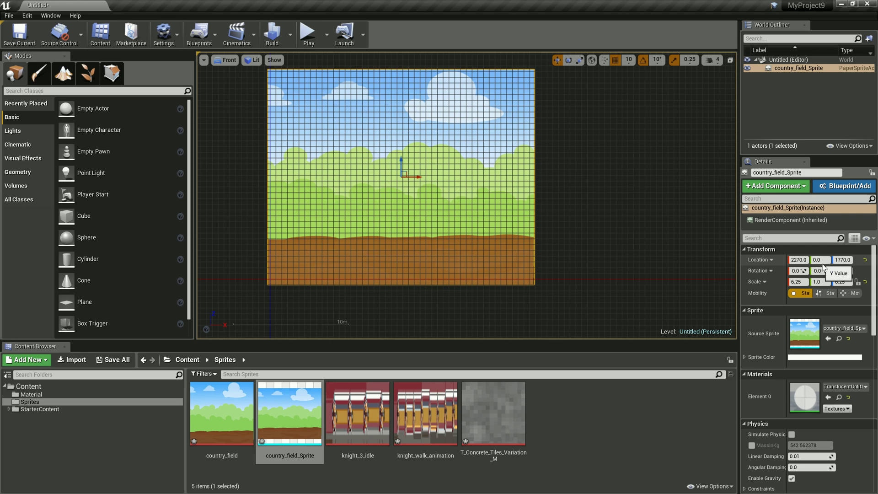
Step: Set the sprite's Y location to -290 in the Details panel, then deselect it
click(817, 261)
text(-29)
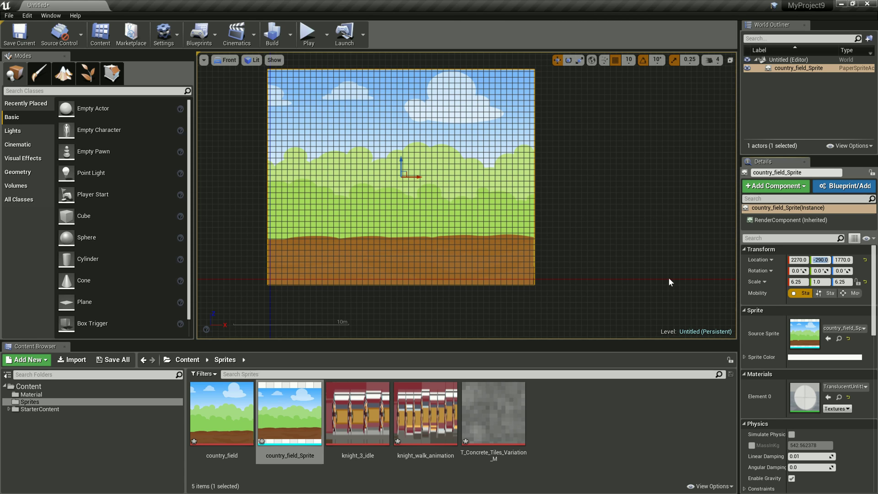
click(817, 259)
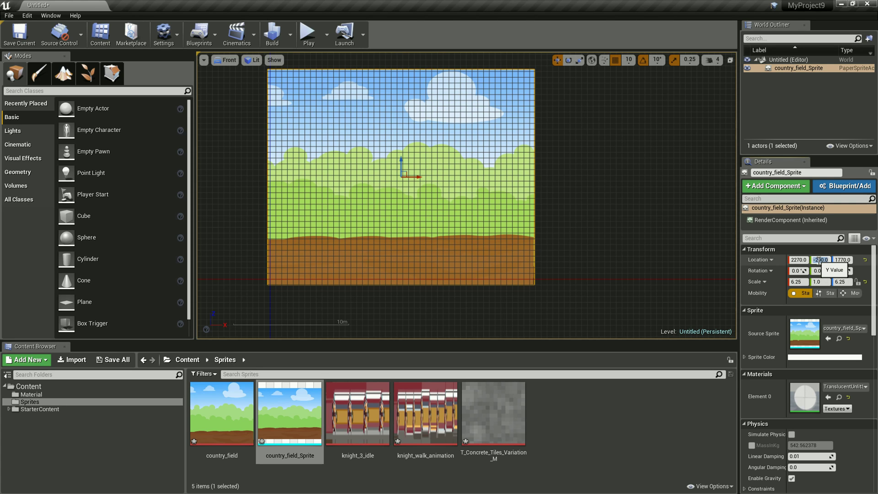
text(-290)
key(Return)
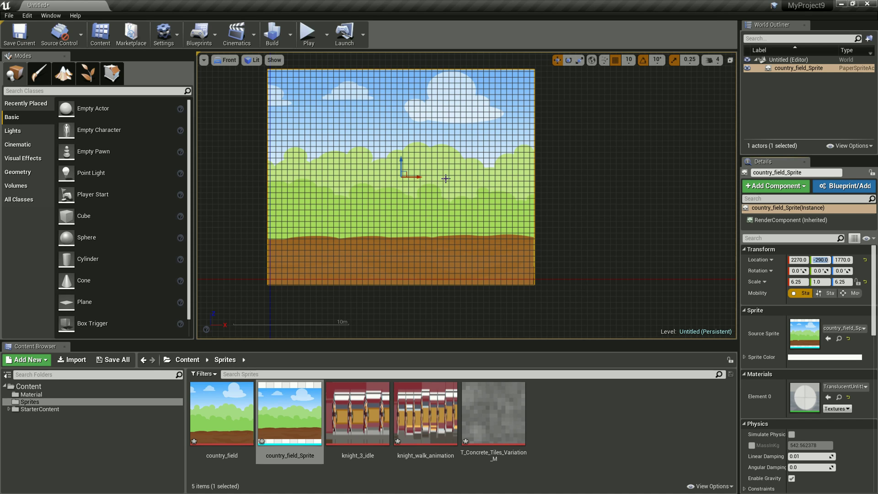
click(592, 212)
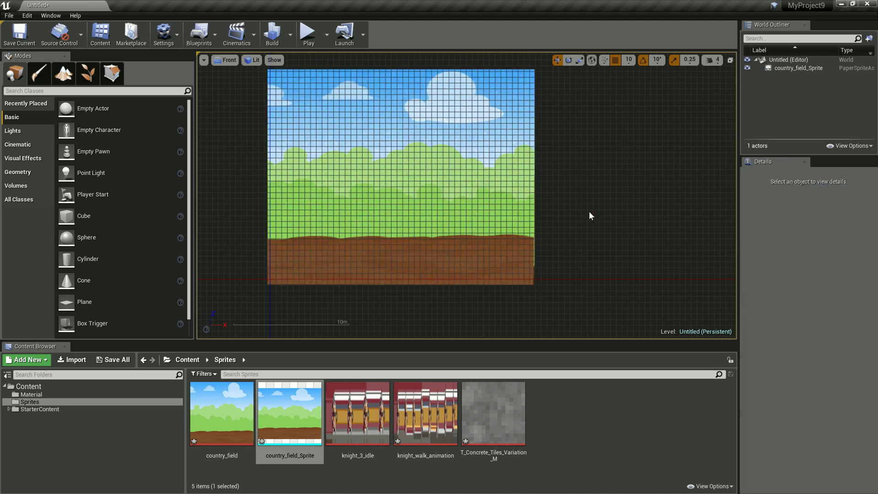
Step: Create T_Concrete_Tiles_Variation_M_Sprite from the concrete tiles texture and open it for editing
click(492, 424)
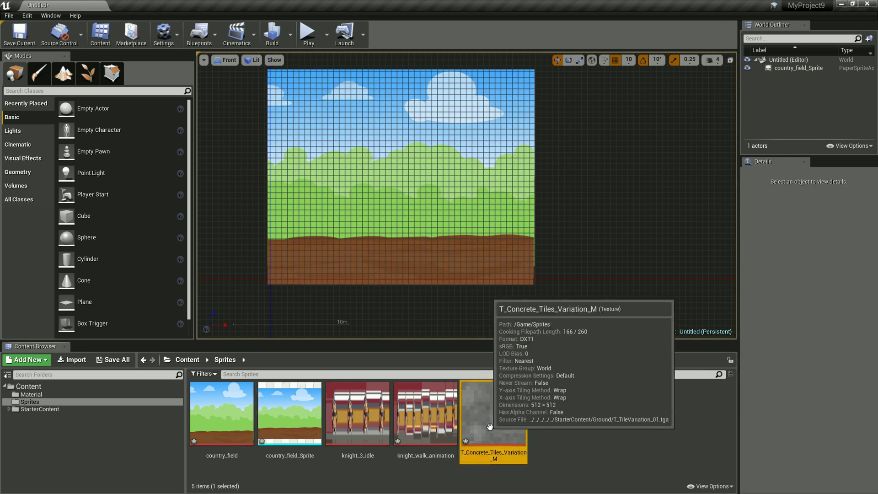
right_click(492, 425)
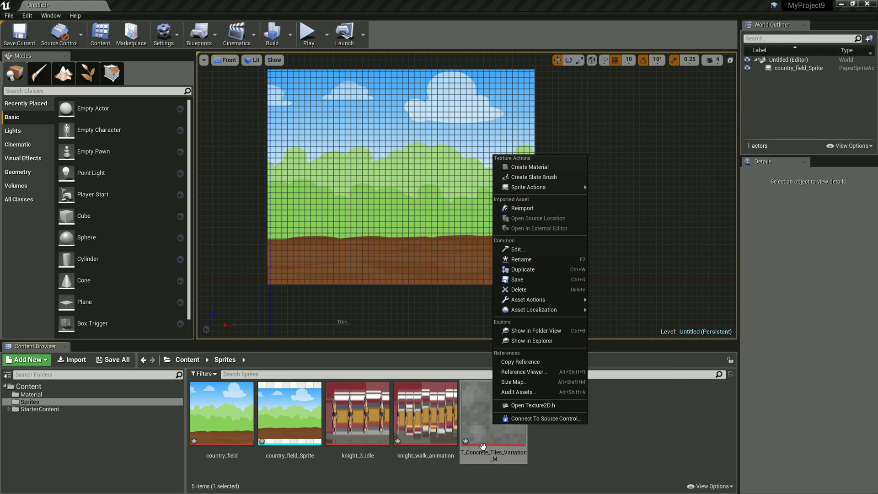
mouse_move(561, 190)
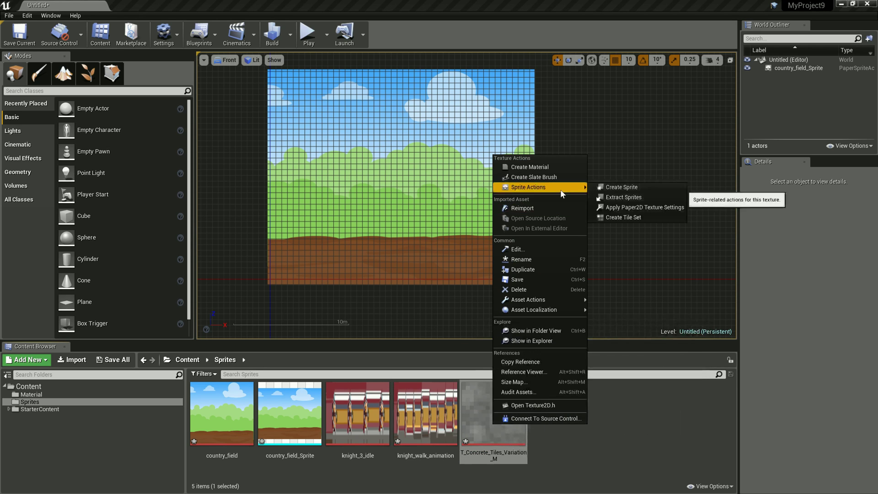
click(615, 187)
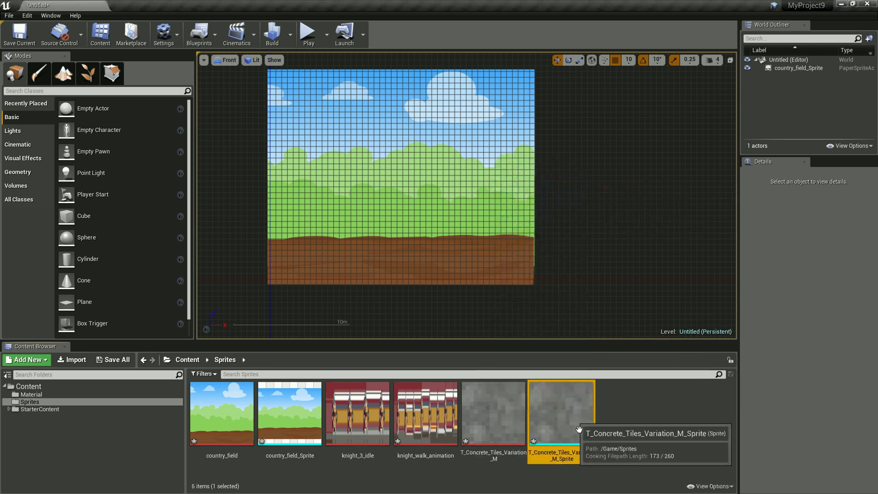
double_click(579, 429)
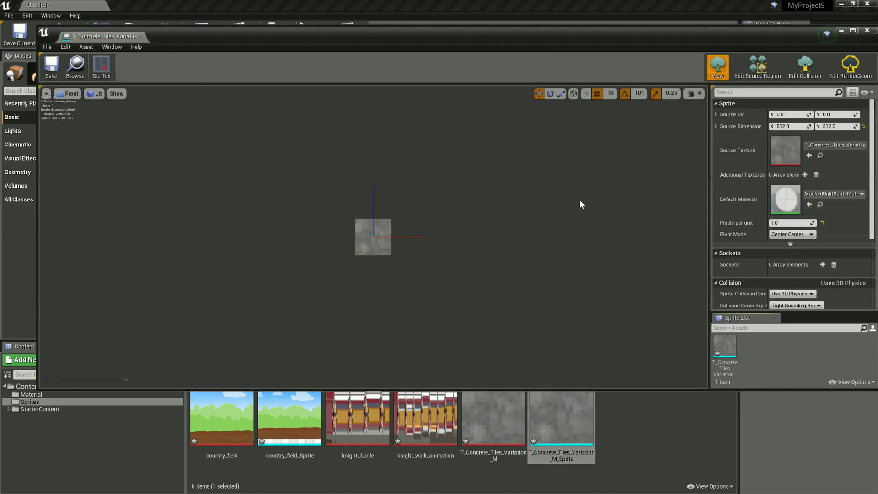
Step: Set the concrete sprite's Default Material to LevelPrototype, save it, then close and reopen it
click(830, 194)
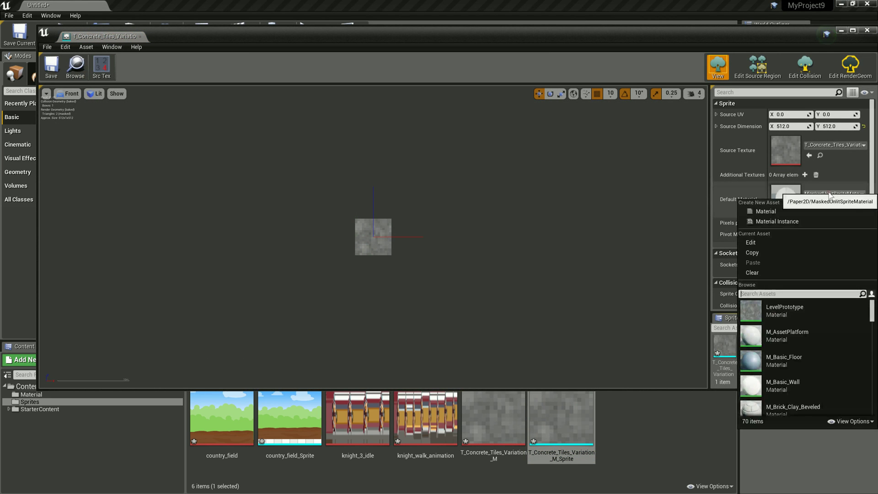
click(791, 315)
scroll(368, 245, up, 5)
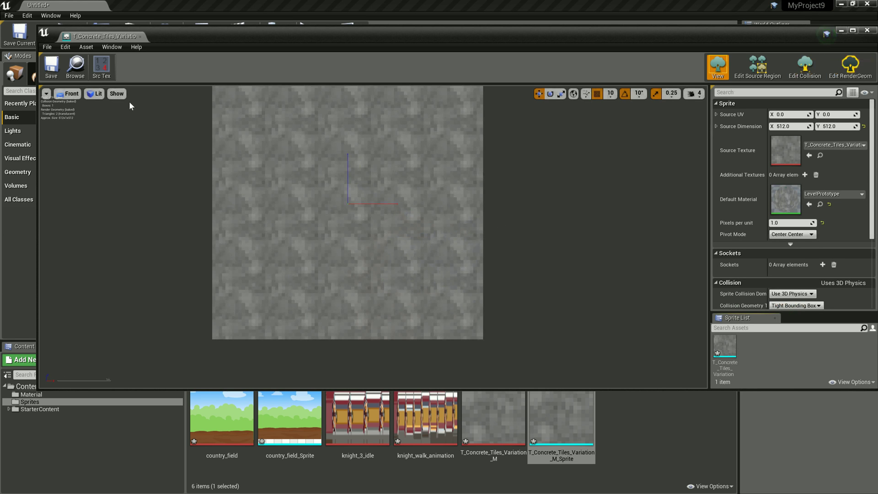
click(54, 76)
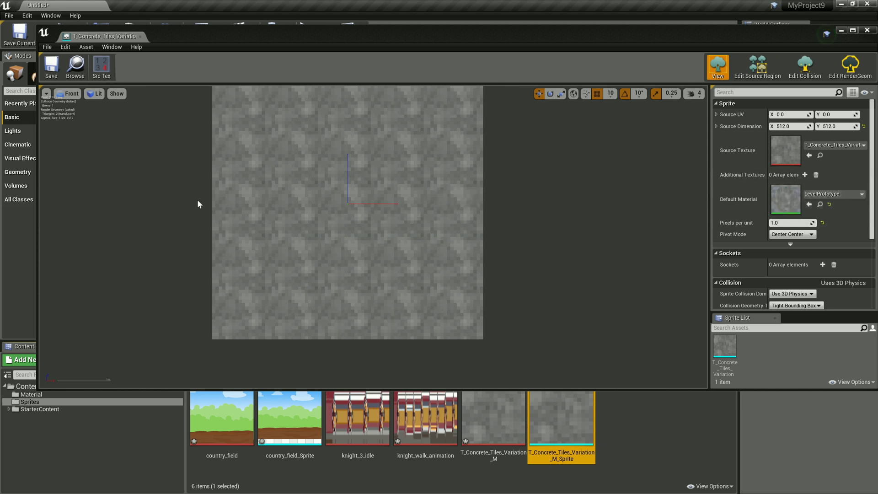
click(867, 30)
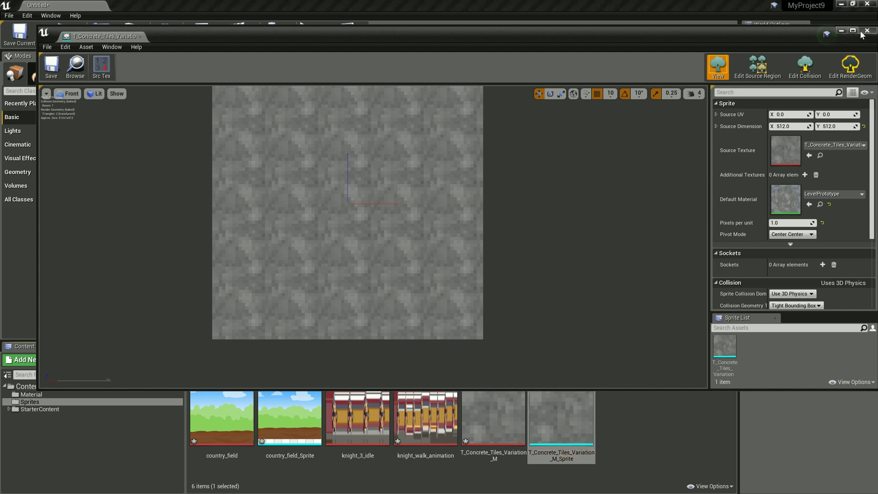
double_click(562, 412)
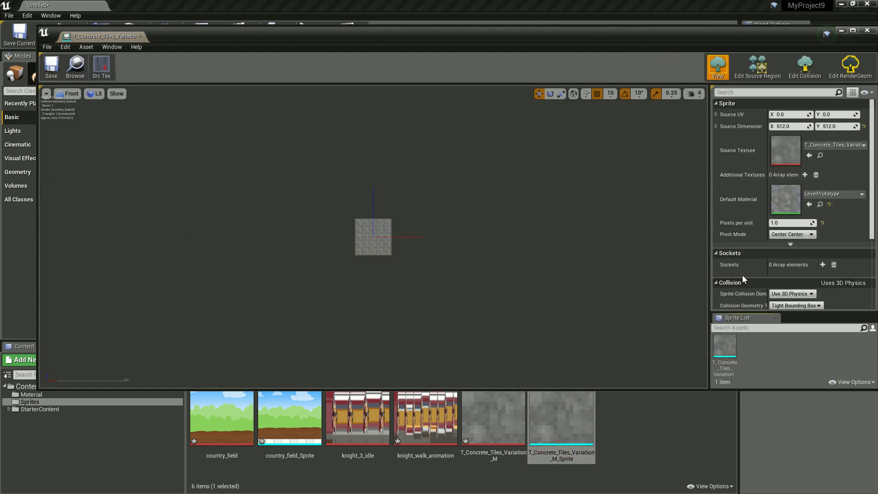
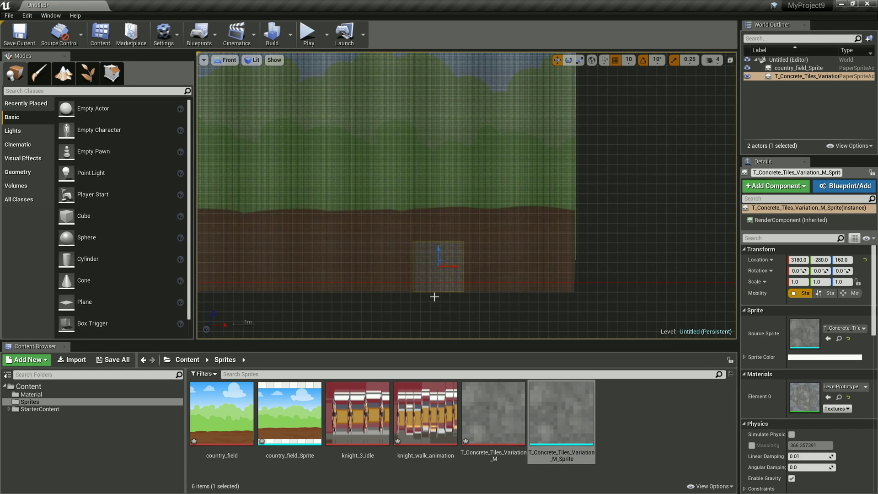
Step: Raise the concrete tile sprite up into the field's brown ground band
scroll(435, 297, up, 3)
scroll(435, 299, down, 2)
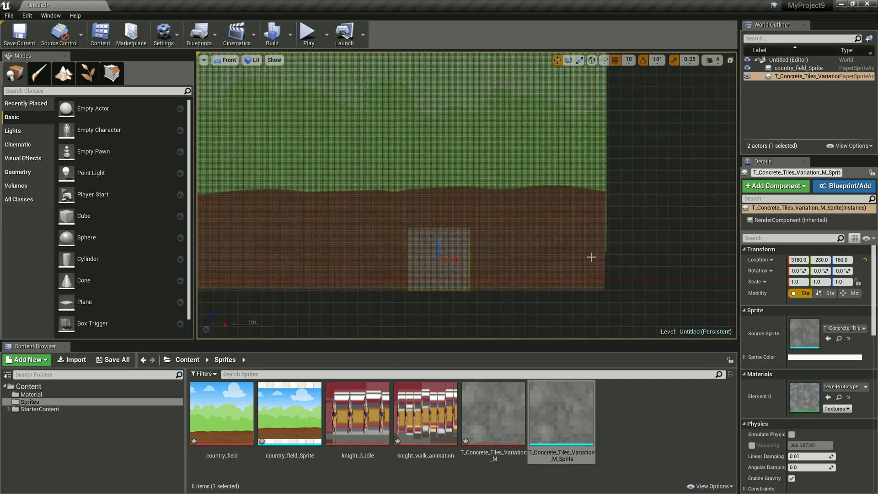
scroll(657, 237, down, 3)
scroll(658, 237, up, 2)
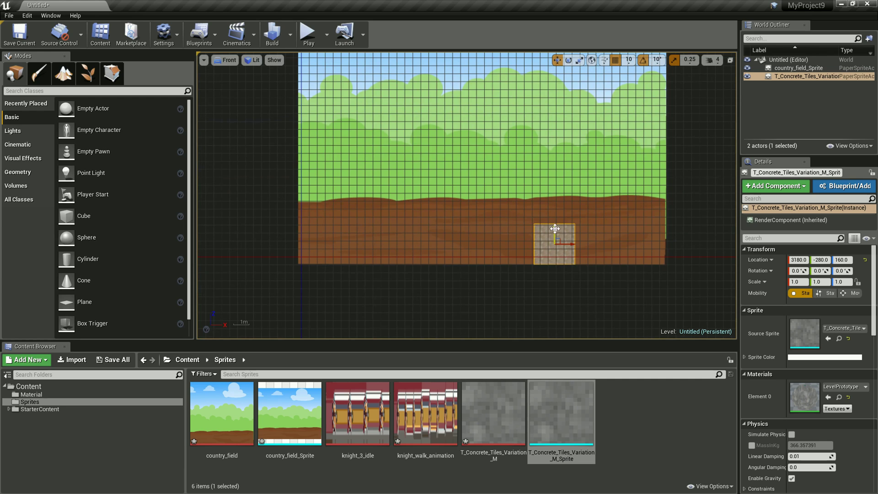
drag(555, 228, 556, 229)
drag(562, 222, 561, 201)
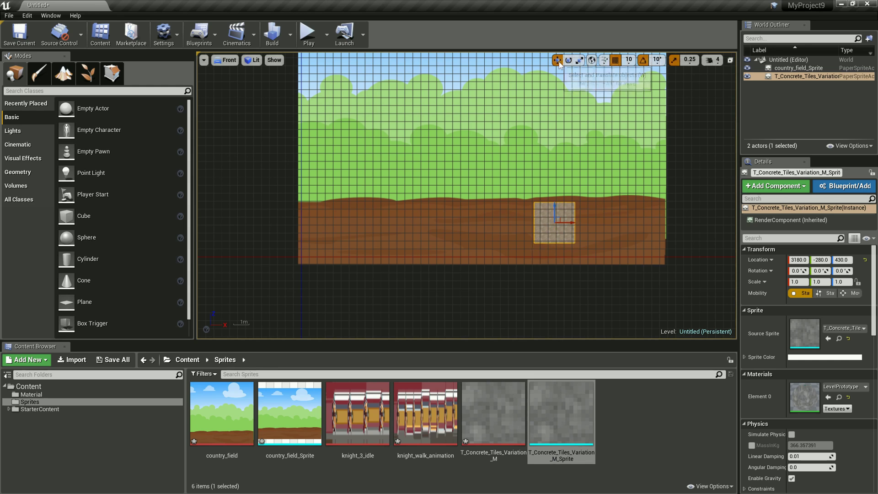
Step: Stretch the concrete sprite to X scale 9.25 and position it at X 2300 over the ground
click(580, 60)
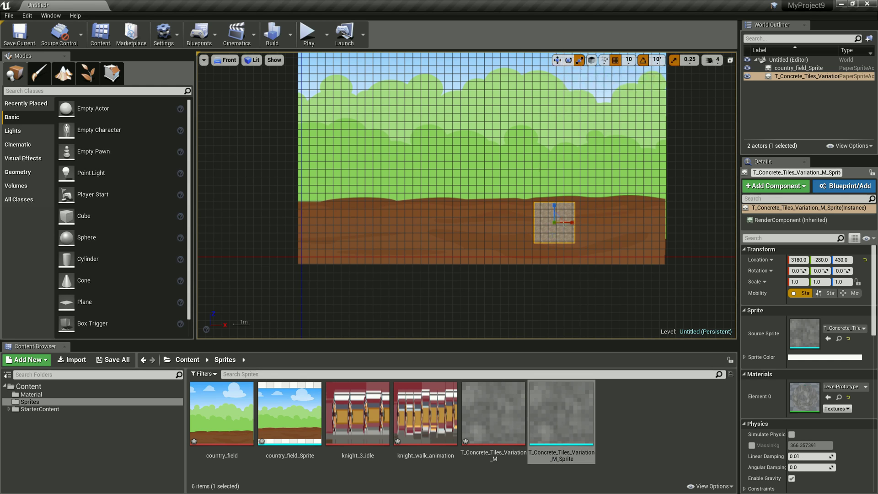
drag(573, 222, 741, 218)
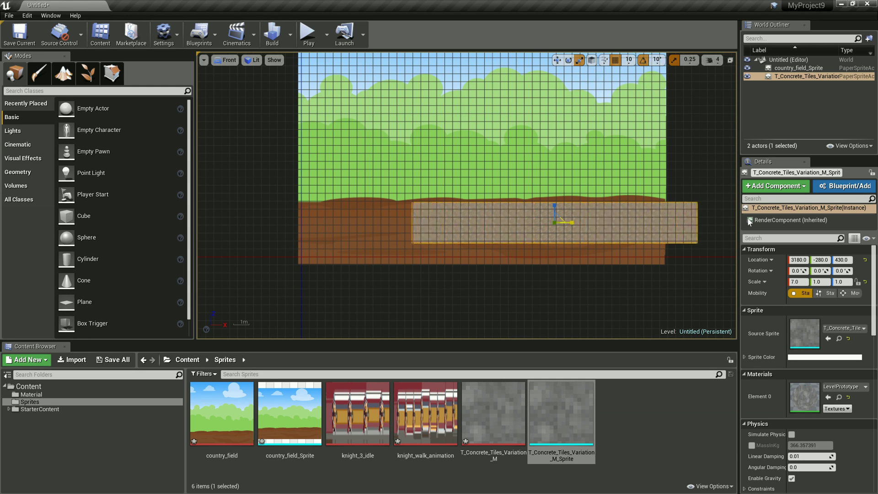
click(557, 60)
drag(564, 223, 471, 228)
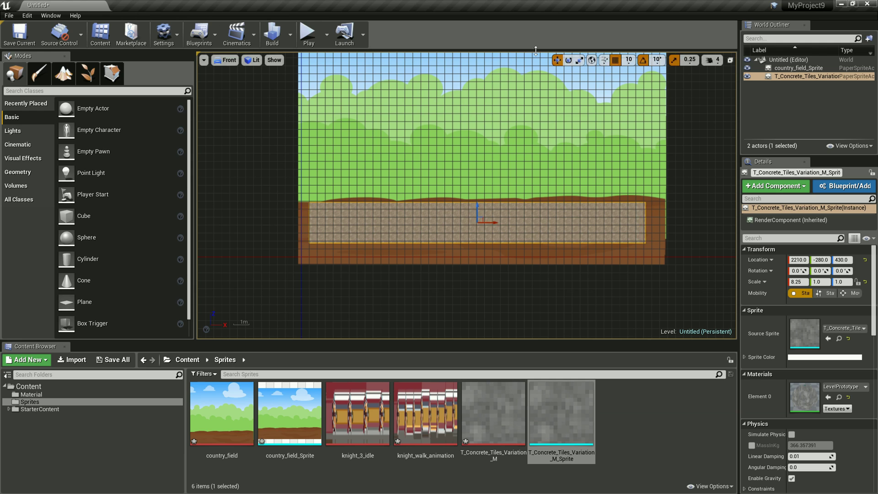
click(580, 61)
drag(495, 222, 525, 223)
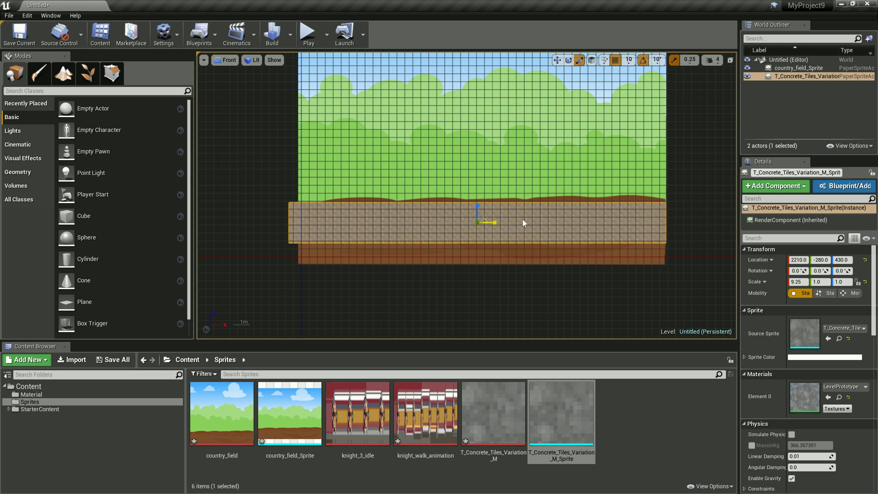
click(557, 60)
drag(496, 223, 504, 222)
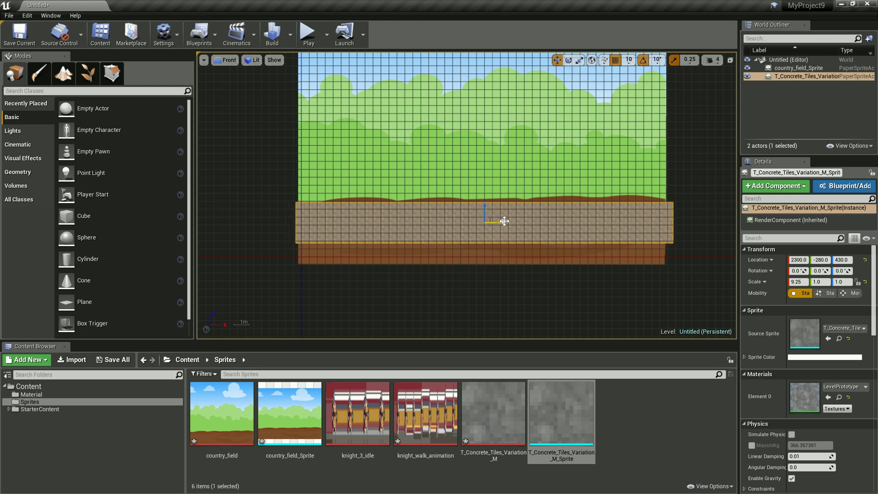
scroll(526, 273, up, 1)
Step: Lower the concrete floor to about Z 370 and add T_Concrete_Tiles_Variation_M_Sprite near the left edge
scroll(519, 268, down, 3)
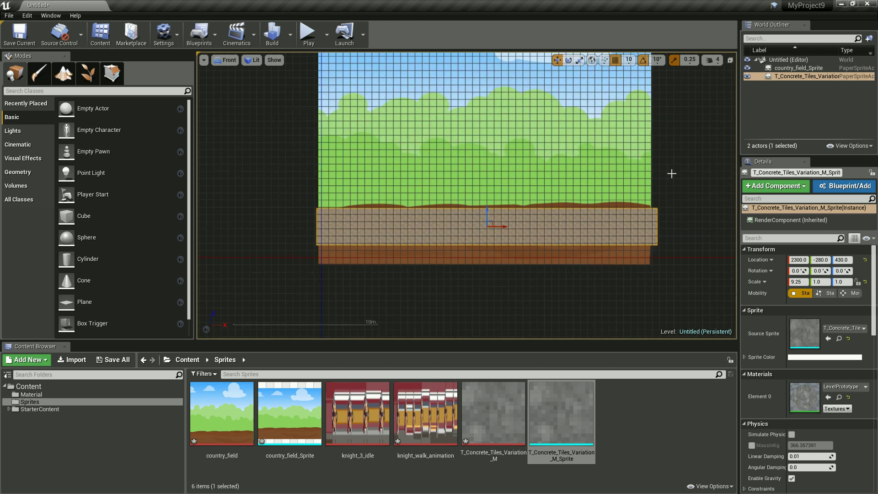
scroll(508, 250, up, 3)
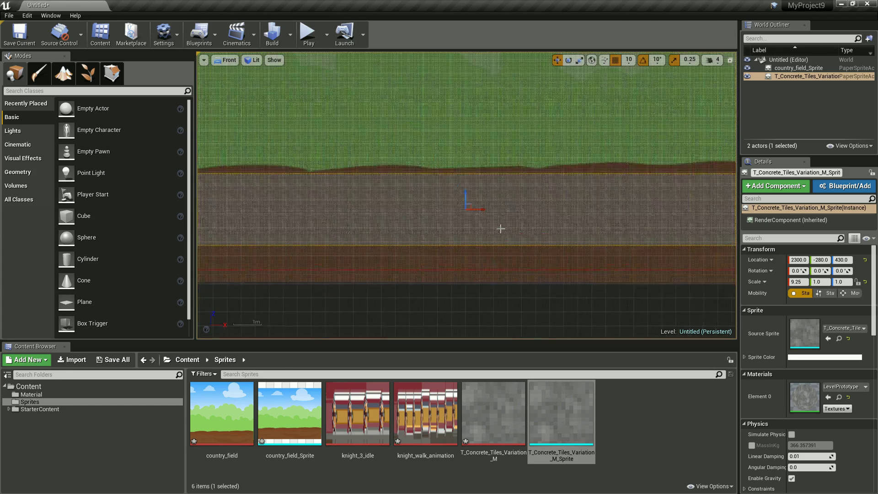
scroll(501, 229, up, 3)
scroll(501, 228, down, 2)
scroll(500, 229, down, 1)
scroll(500, 228, down, 1)
scroll(501, 227, up, 1)
mouse_move(478, 201)
mouse_down()
mouse_move(489, 150)
mouse_move(491, 186)
mouse_move(487, 111)
mouse_move(473, 160)
mouse_move(454, 66)
mouse_move(440, 208)
mouse_up()
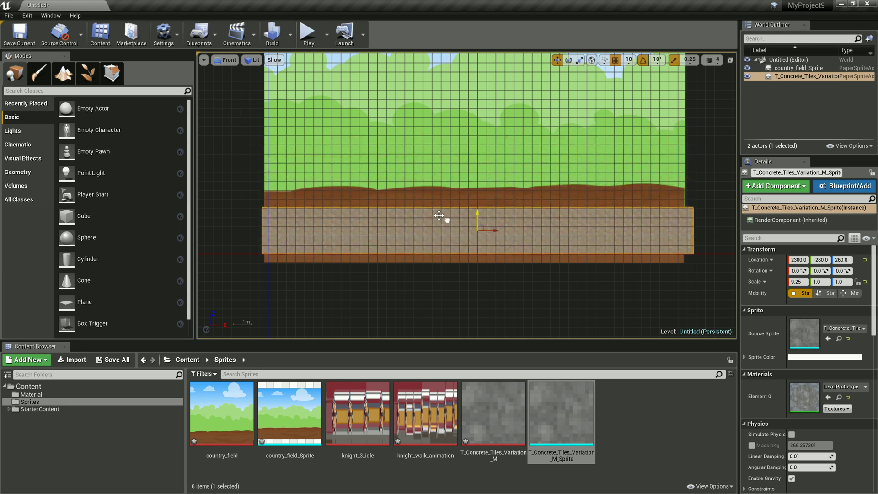
mouse_move(440, 208)
mouse_down()
mouse_move(431, 198)
mouse_move(367, 200)
mouse_up()
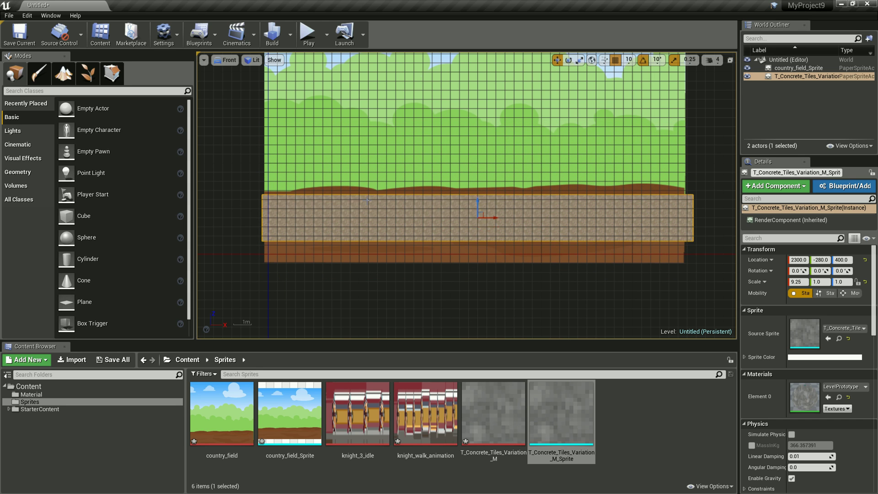
mouse_move(478, 200)
mouse_down()
mouse_move(471, 207)
mouse_move(515, 57)
mouse_move(503, 172)
mouse_up()
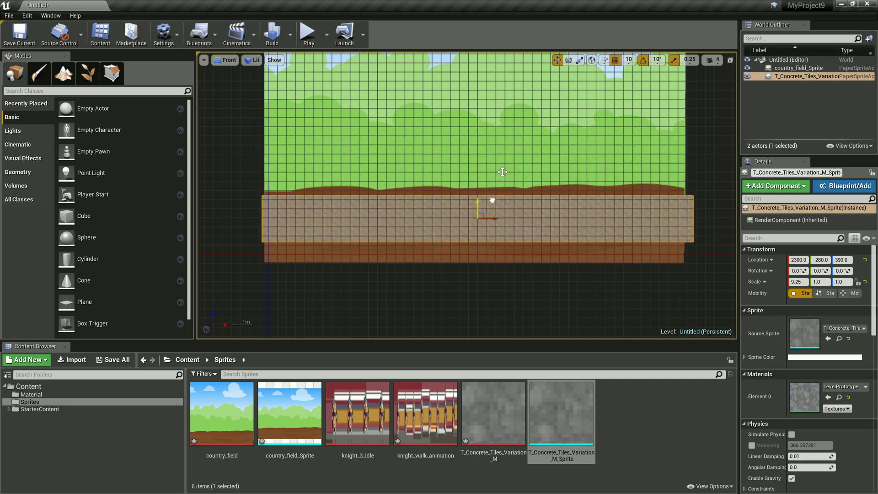
drag(503, 172, 503, 174)
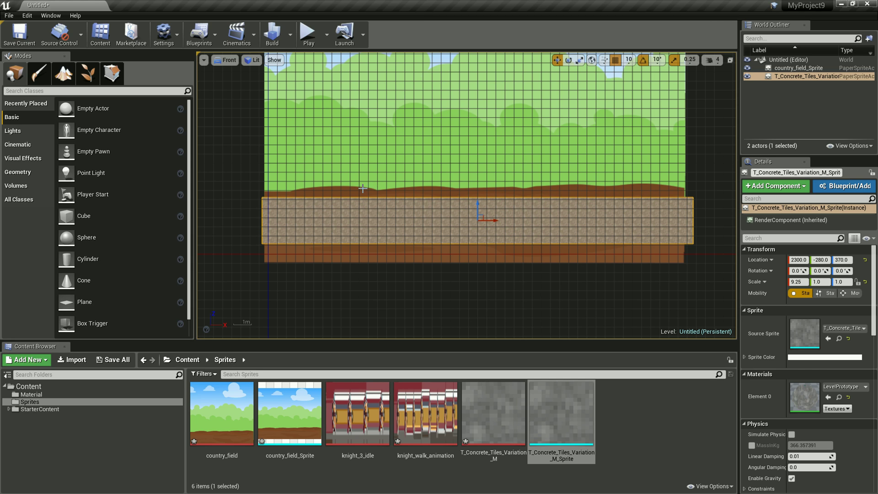
drag(562, 411, 261, 183)
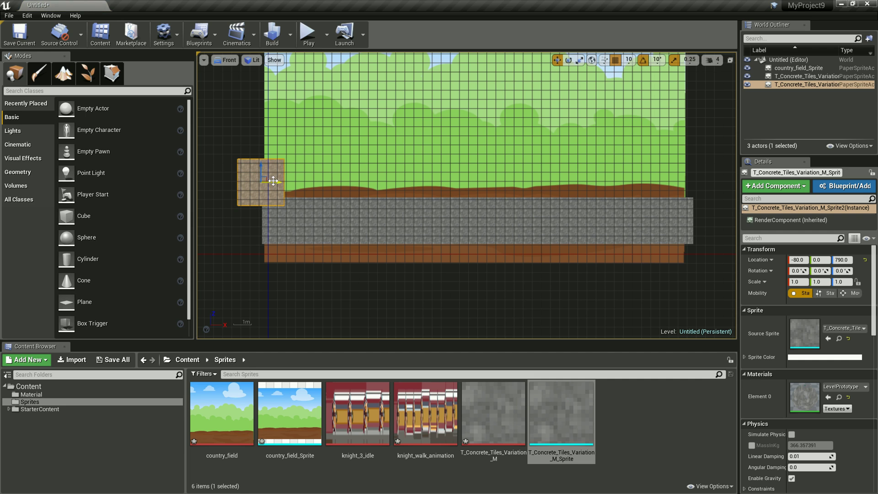
Step: Shift the new tile toward the floor's left end and scale it to 0.5, 1, 7.75
drag(275, 183, 298, 196)
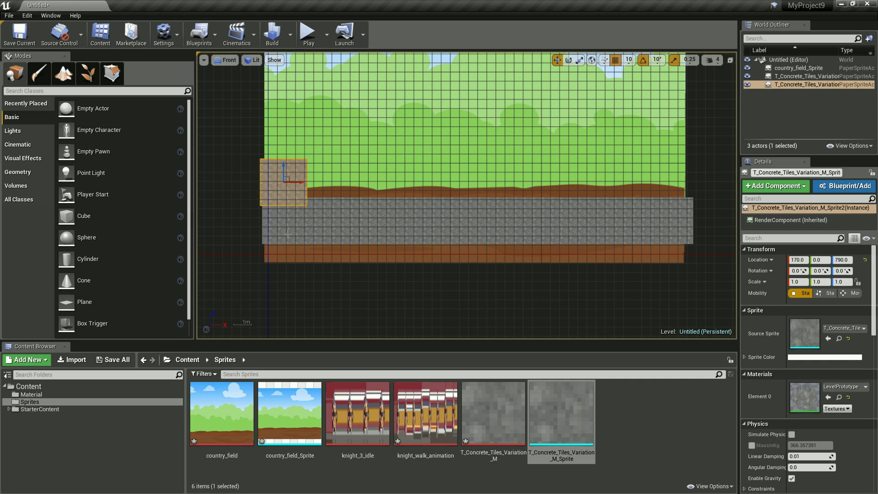
scroll(297, 196, up, 5)
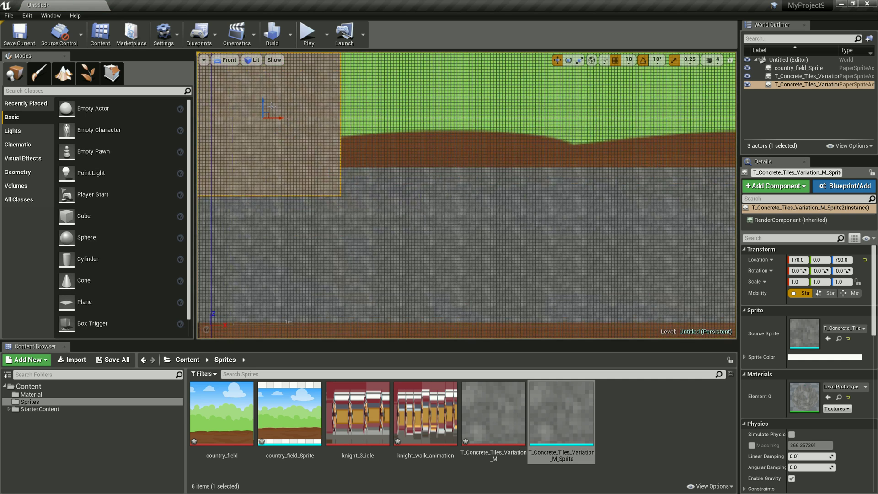
mouse_move(284, 118)
mouse_down()
mouse_move(444, 125)
mouse_move(361, 126)
mouse_move(343, 141)
mouse_up()
scroll(366, 137, down, 2)
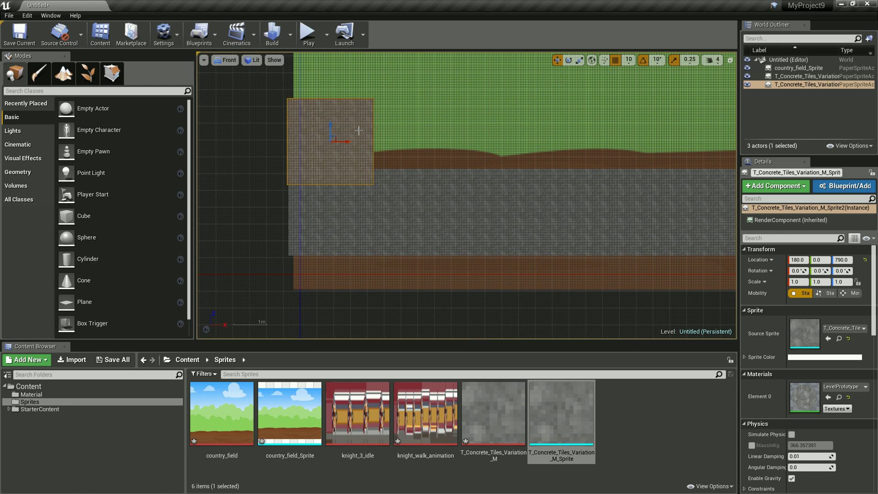
scroll(268, 282, down, 2)
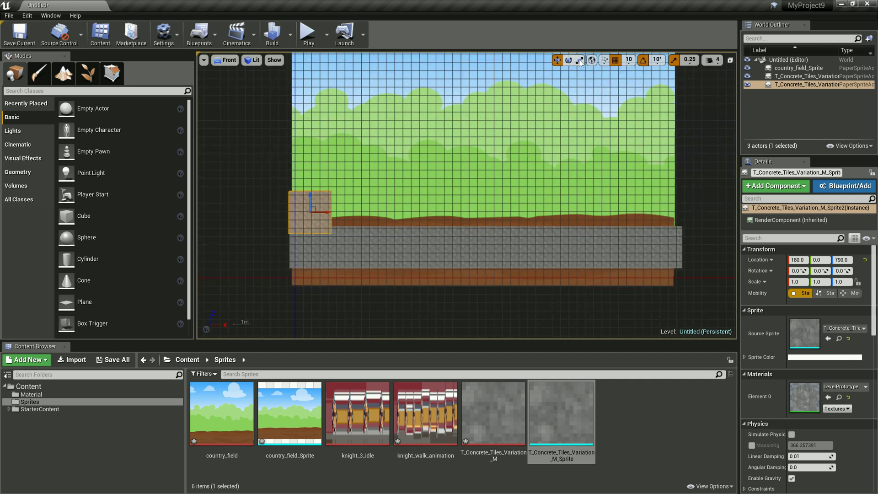
mouse_move(328, 212)
mouse_down()
mouse_move(314, 212)
mouse_move(308, 99)
mouse_up()
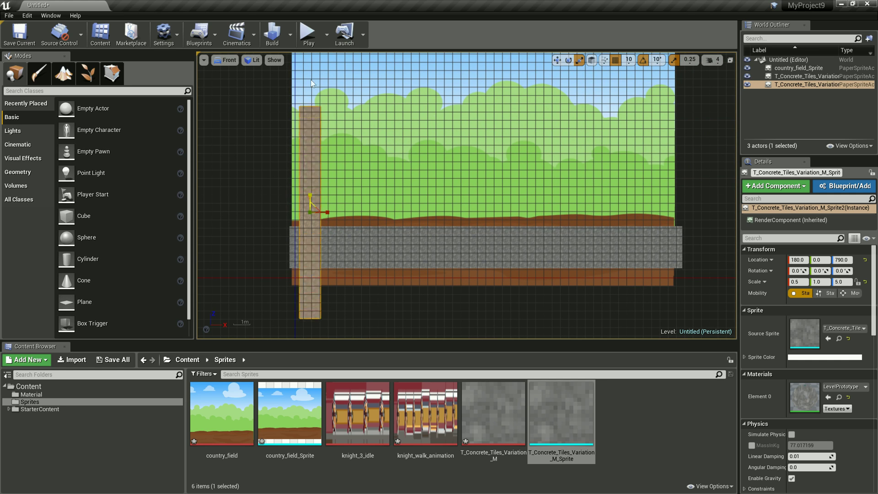
Step: Move the column to X -30, Z 2000 at the field's left edge, then lower the floor slightly
key(w)
scroll(518, 176, down, 1)
mouse_move(337, 196)
mouse_down()
mouse_move(347, 155)
mouse_move(333, 142)
mouse_up()
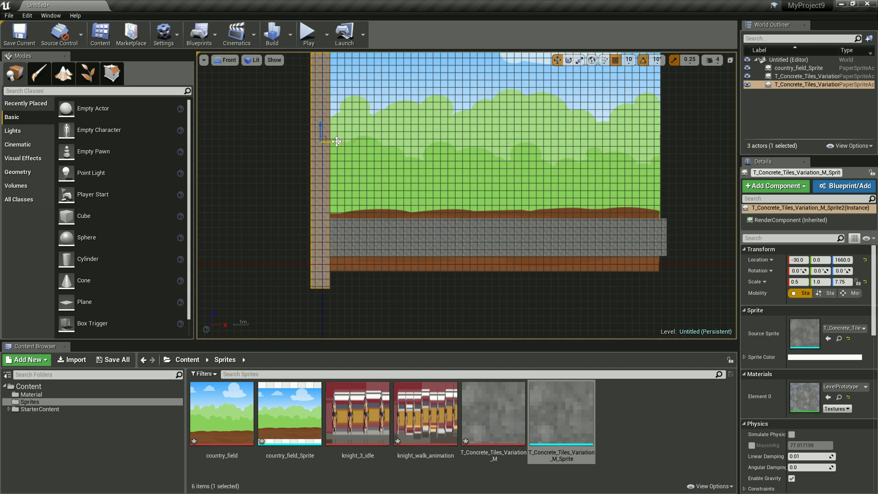
scroll(350, 250, up, 5)
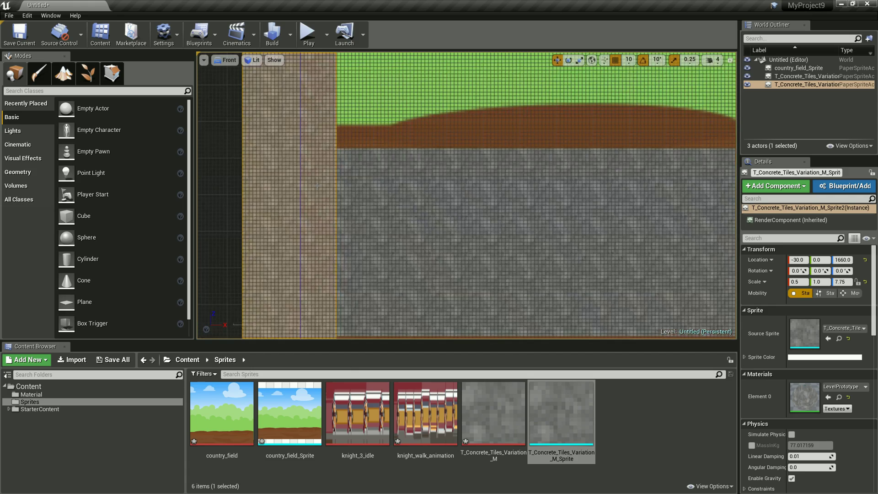
scroll(295, 123, down, 3)
scroll(308, 151, down, 2)
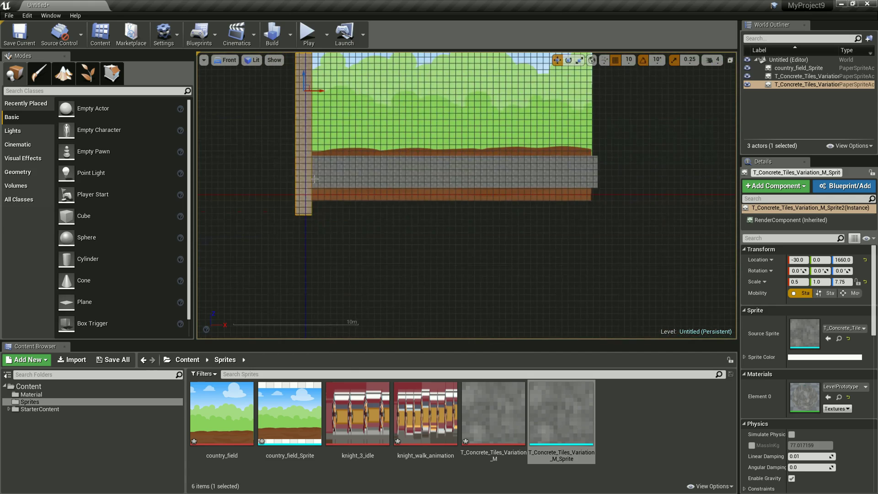
right_drag(425, 243, 423, 270)
drag(305, 143, 305, 121)
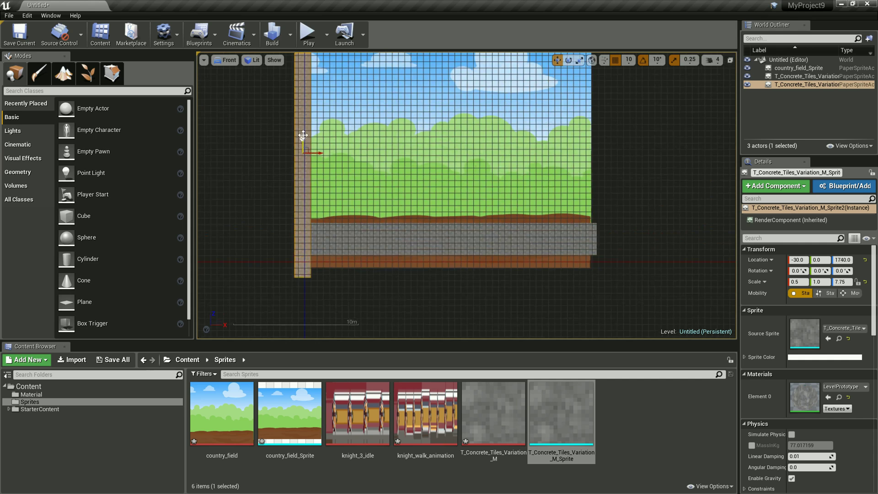
click(435, 237)
drag(449, 226, 450, 233)
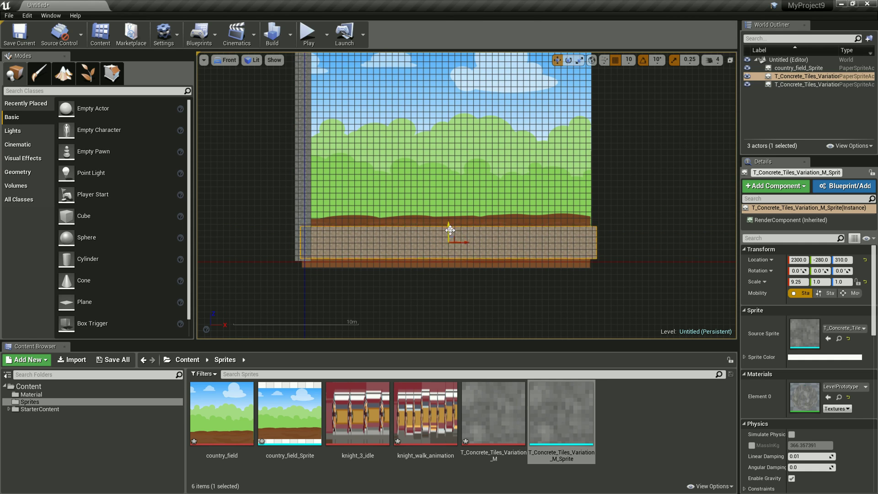
Step: Duplicate the left concrete wall to X 4680 along the field's right edge
click(297, 142)
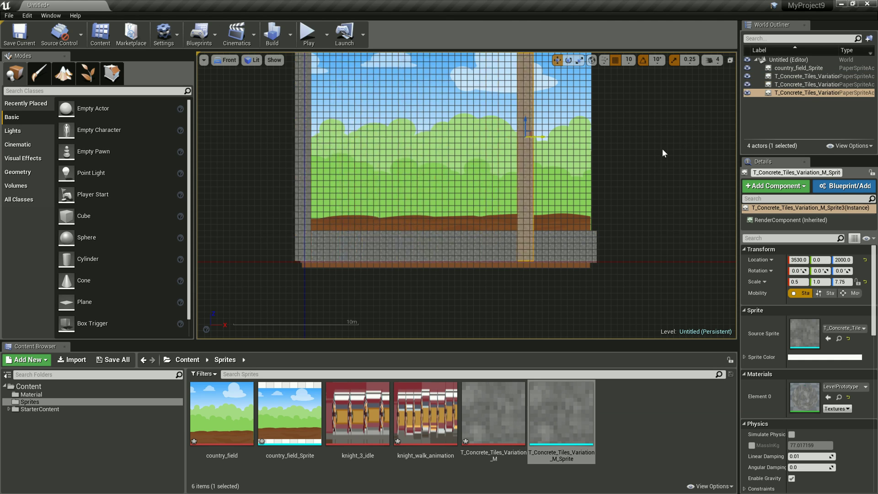
alt+drag(321, 144, 609, 144)
drag(764, 156, 762, 152)
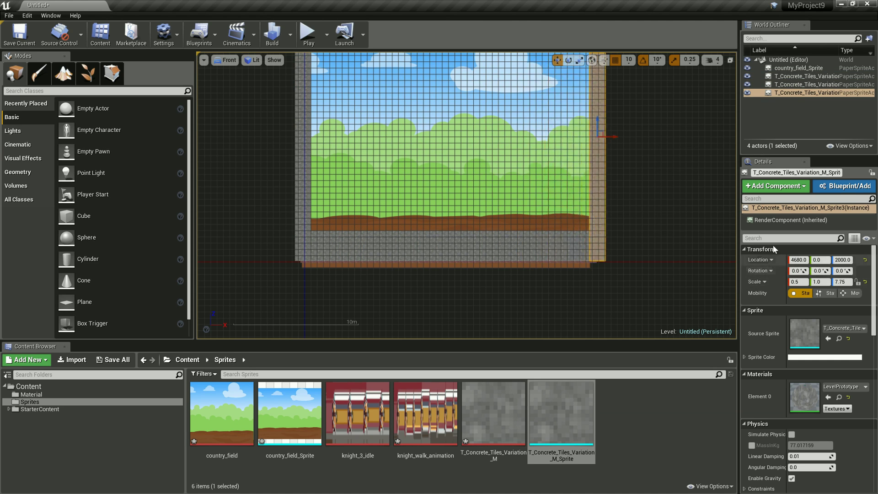
scroll(654, 206, up, 1)
scroll(653, 202, down, 2)
scroll(654, 177, down, 1)
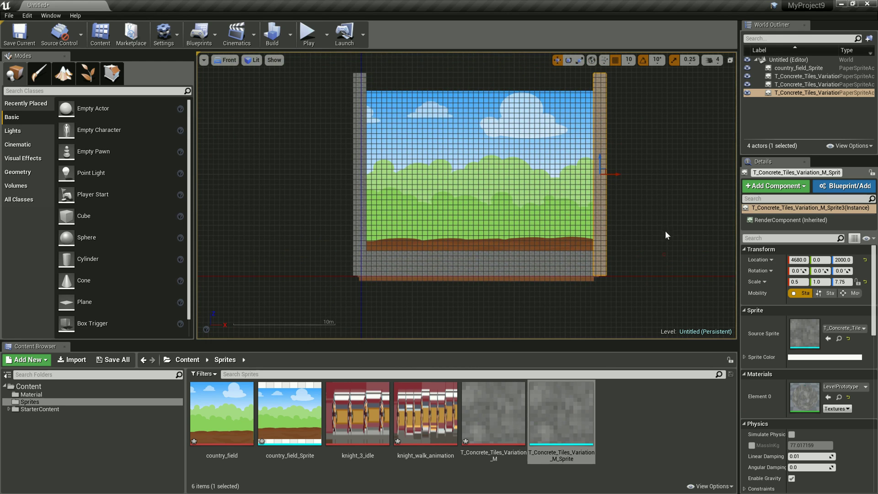
scroll(659, 231, up, 2)
right_drag(585, 217, 619, 221)
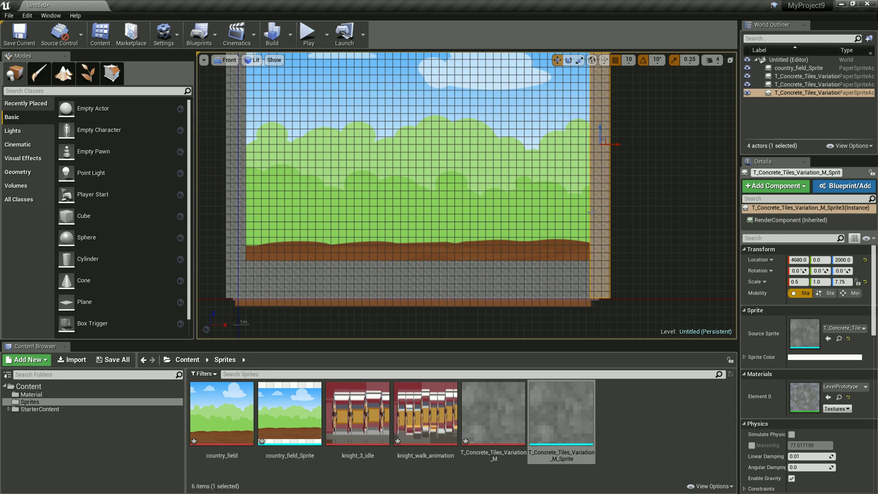
Step: Deselect the wall and place a PlayerStart in the level
click(643, 226)
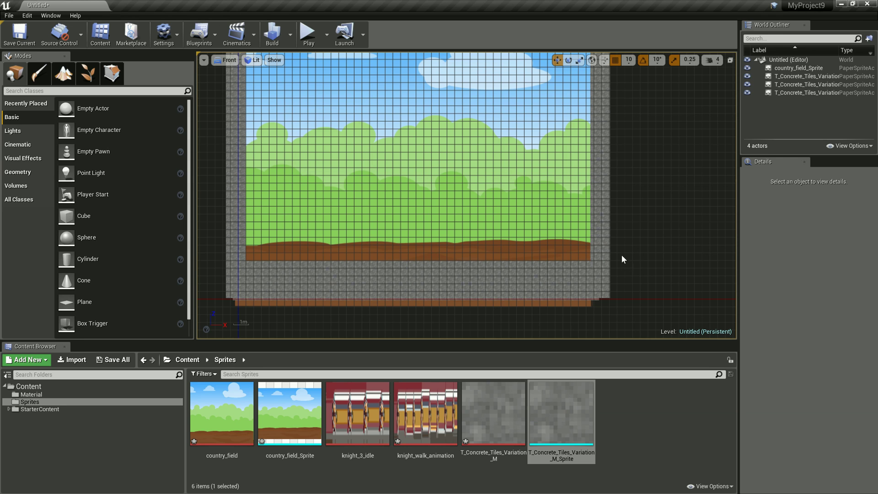
mouse_move(641, 158)
right_down()
mouse_move(655, 217)
mouse_move(654, 177)
right_up()
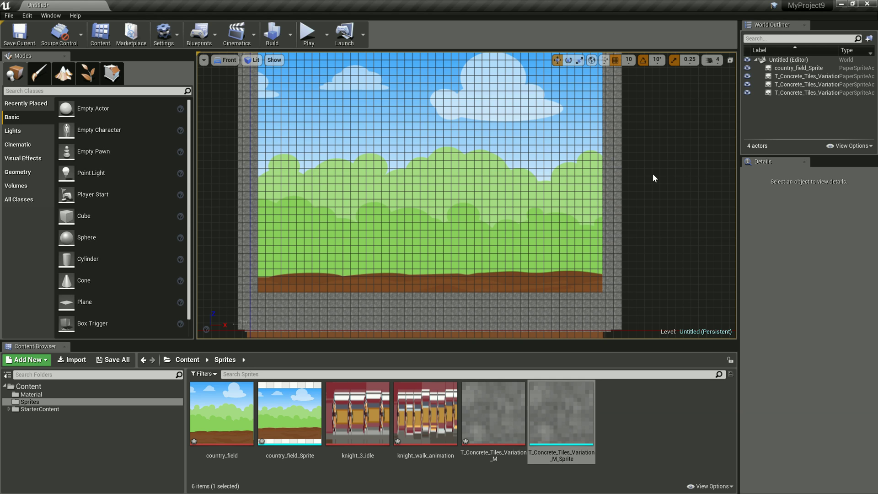
drag(93, 195, 431, 244)
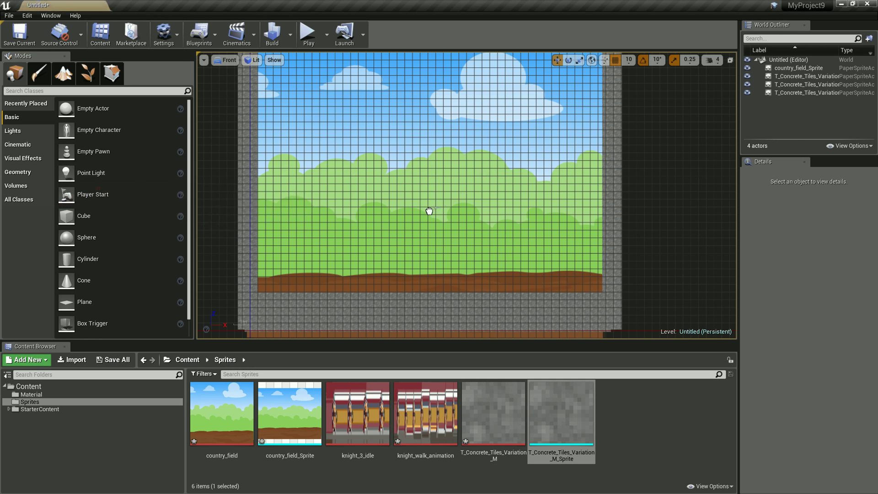
Step: Drop the PlayerStart to Z 640 on the concrete floor, then select country_field_Sprite
drag(425, 229, 423, 275)
scroll(421, 292, up, 5)
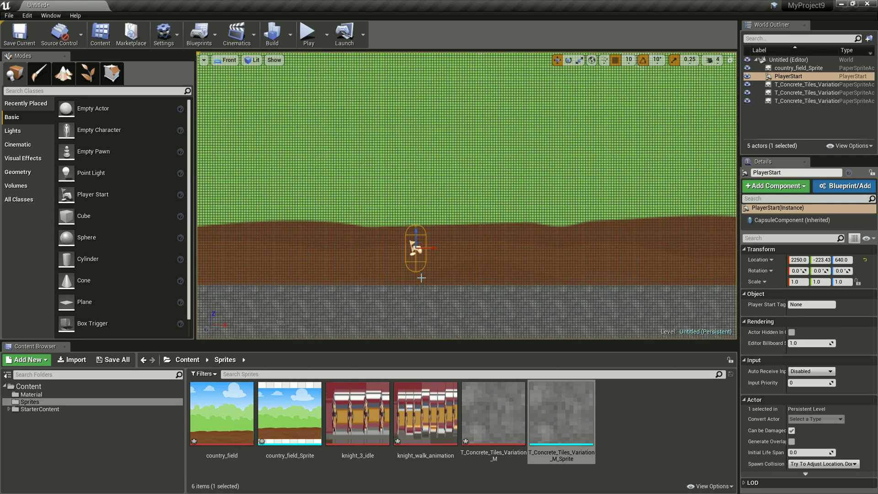
scroll(421, 278, down, 5)
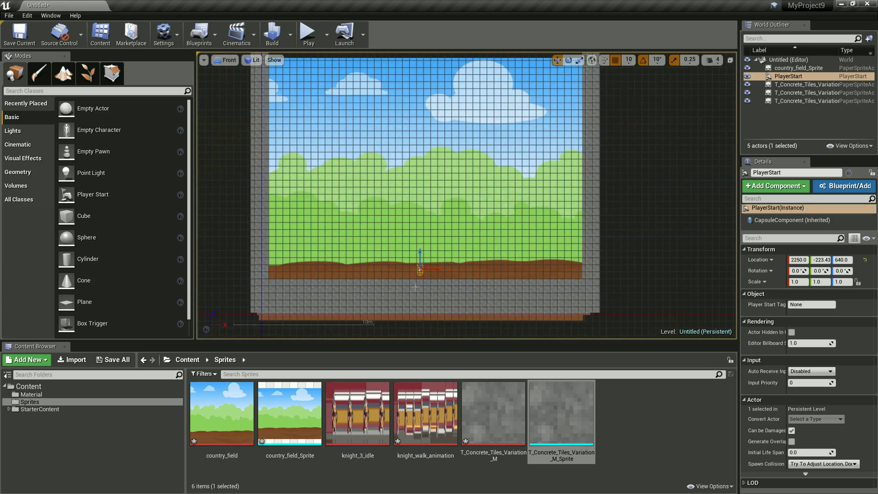
scroll(417, 289, up, 1)
scroll(421, 280, up, 2)
scroll(427, 264, up, 2)
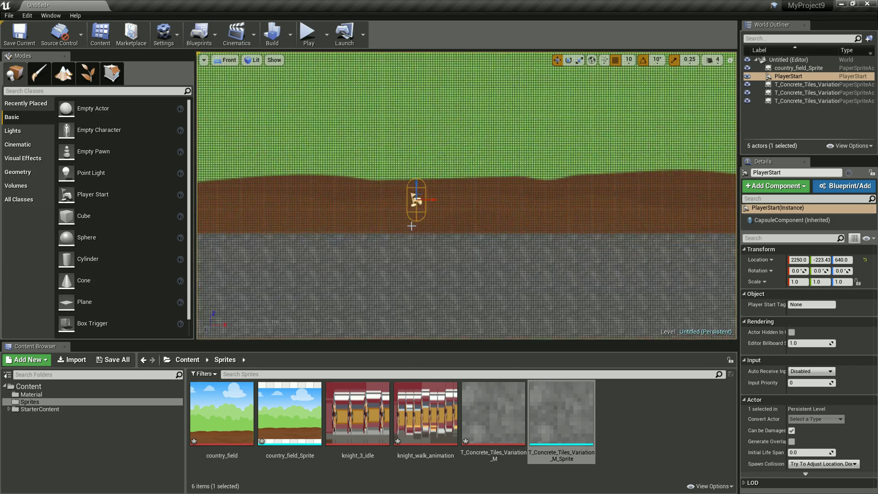
scroll(411, 226, down, 5)
right_drag(607, 158, 619, 221)
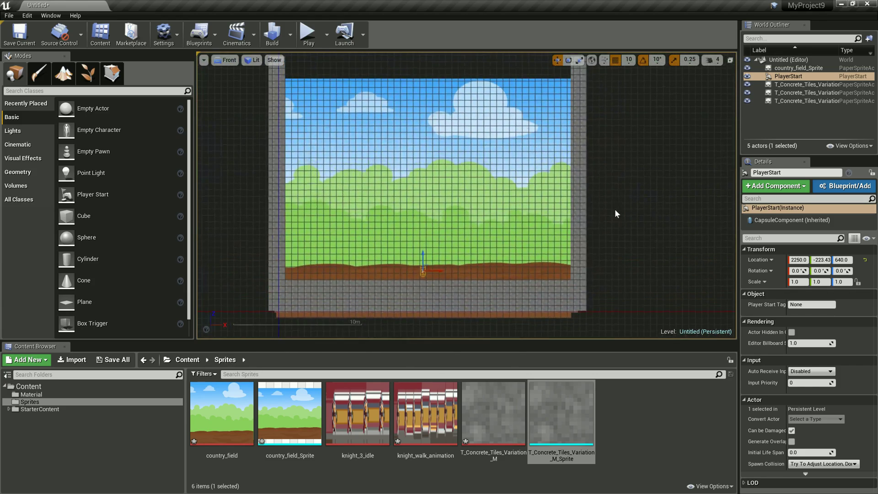
click(510, 179)
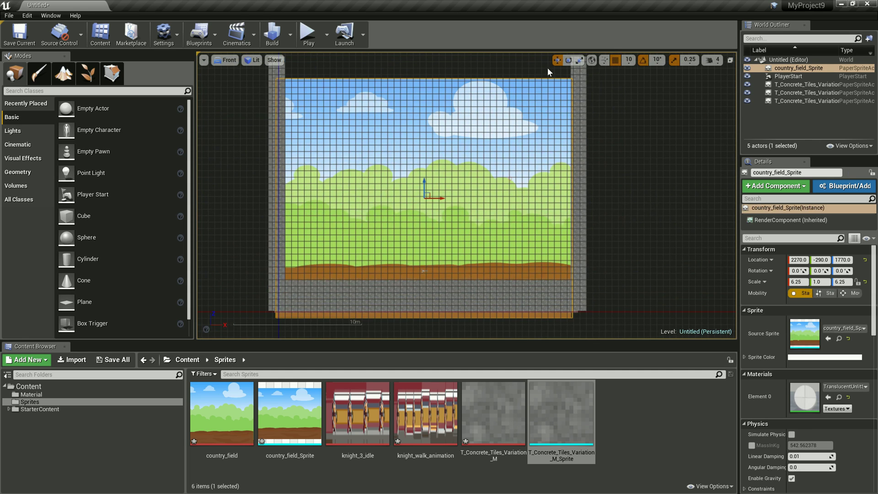
Step: Scale country_field_Sprite down to 1.25, 1, 1.25
click(580, 60)
drag(431, 191, 342, 296)
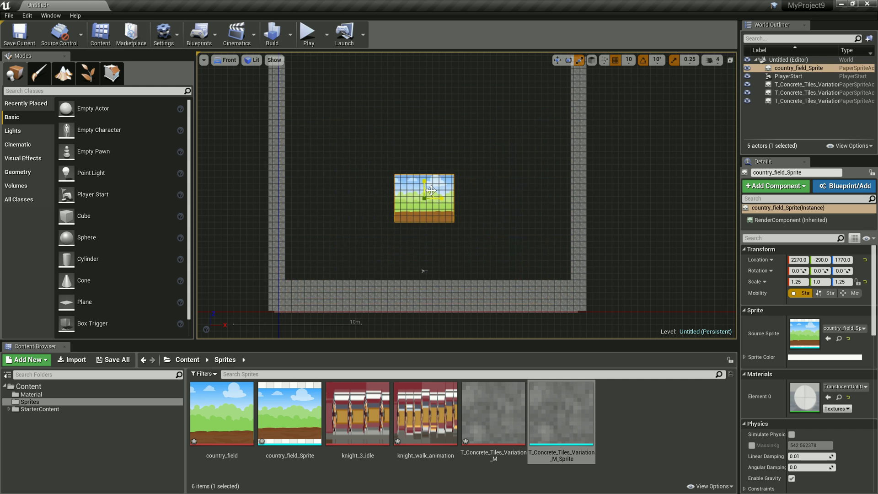